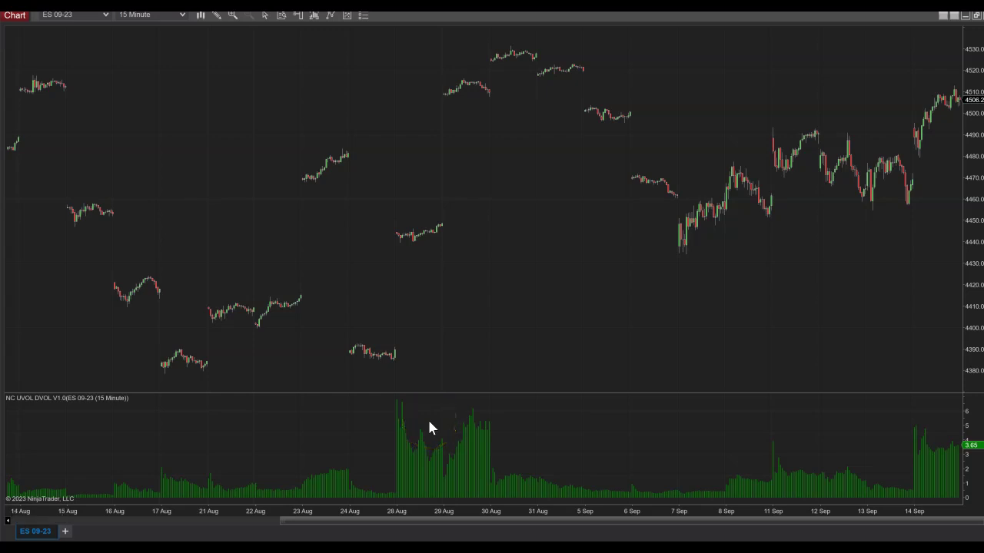
Step: In the chart's Data Series settings, add ^UVOL and ^DVOL and remove ES 09-23
{"action": "right_click", "coordinate": [416, 152]}
{"action": "left_click", "coordinate": [437, 208]}
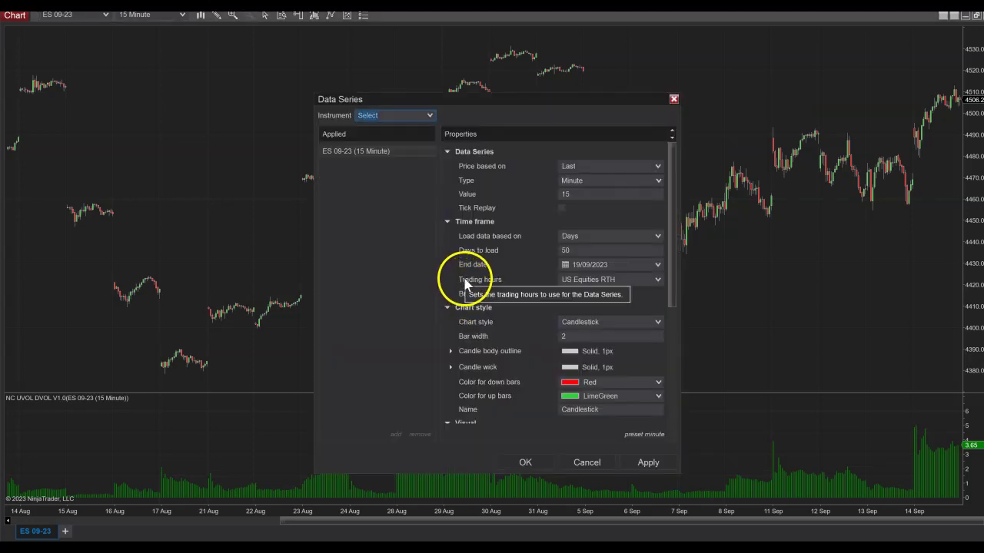
{"action": "left_click", "coordinate": [429, 111]}
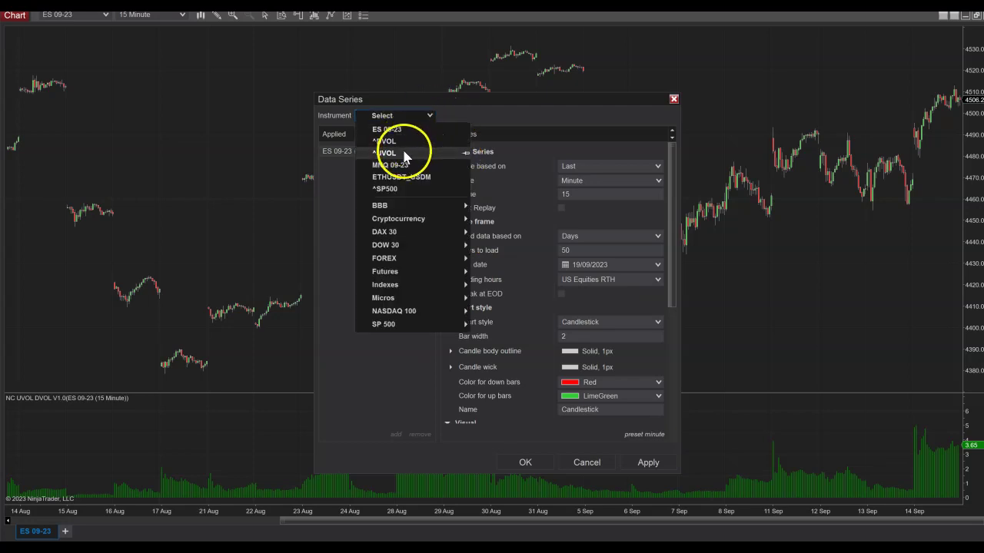
{"action": "left_click", "coordinate": [402, 154]}
{"action": "left_click", "coordinate": [430, 116]}
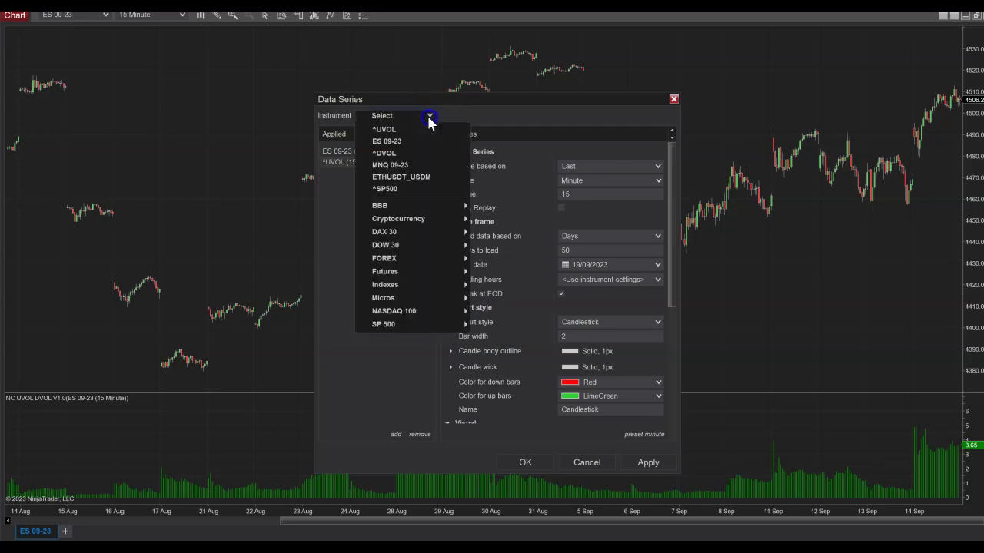
{"action": "left_click", "coordinate": [408, 153]}
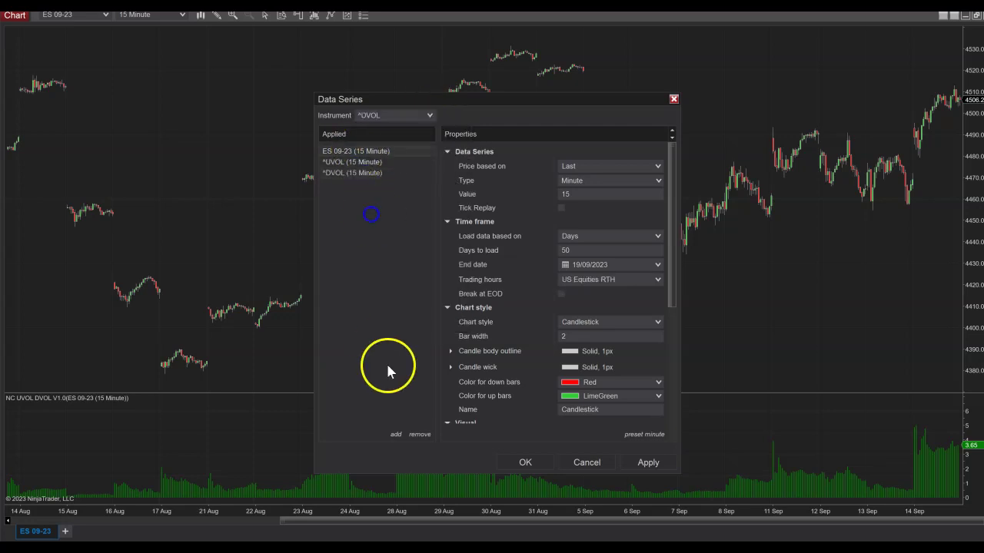
{"action": "left_click", "coordinate": [419, 435]}
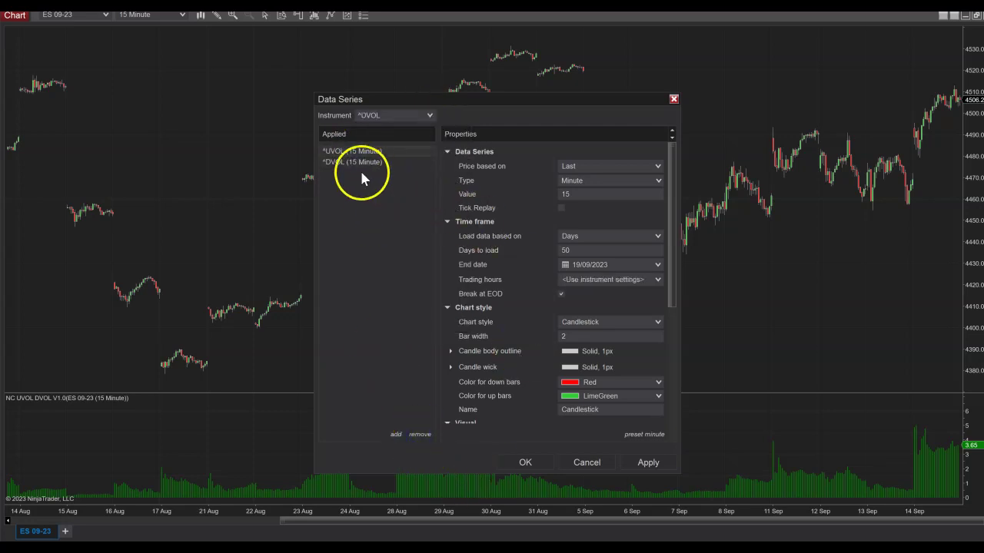
Step: Apply the ^UVOL and ^DVOL series, then pan and zoom the chart to late August
{"action": "left_click", "coordinate": [524, 462]}
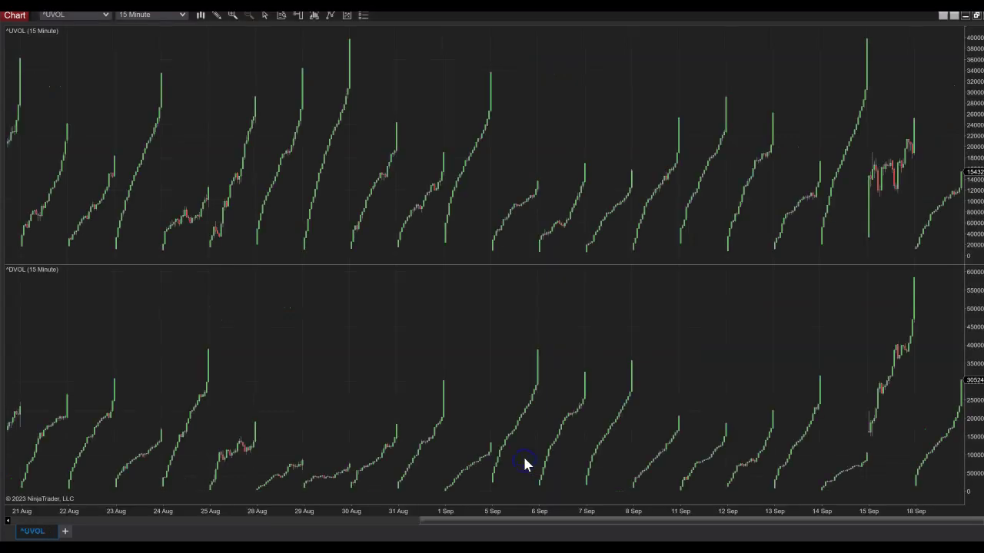
{"action": "left_click_drag", "start_coordinate": [326, 229], "coordinate": [647, 189]}
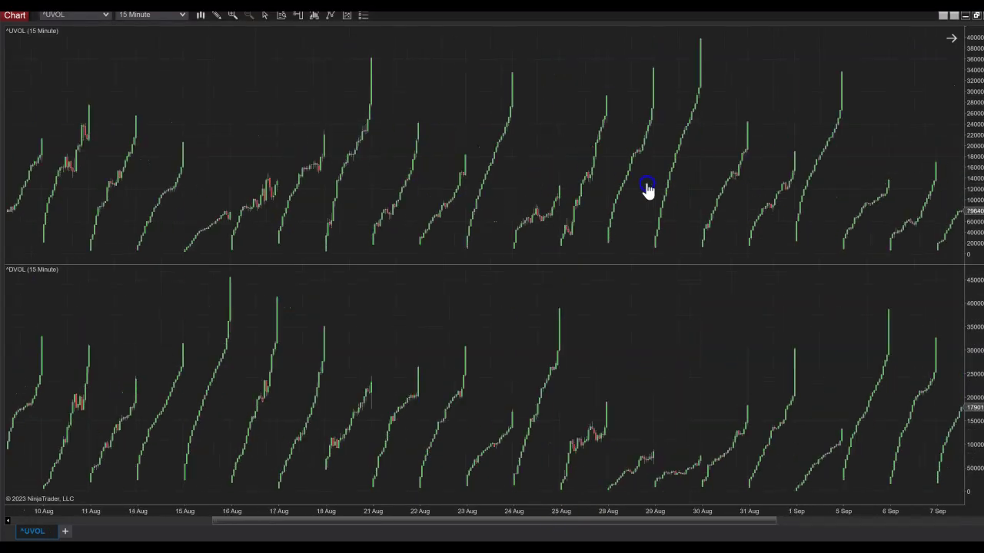
{"action": "left_click_drag", "start_coordinate": [711, 523], "coordinate": [446, 518]}
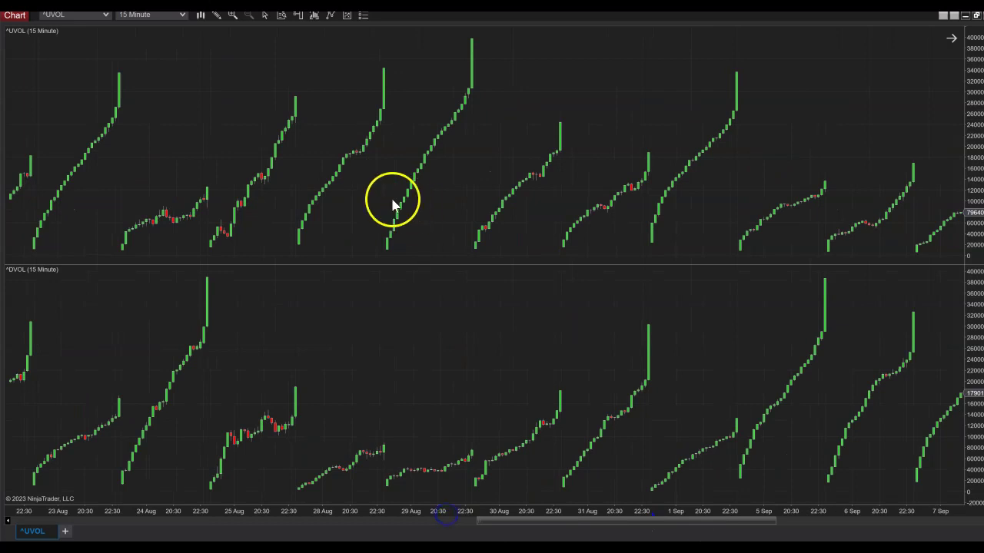
{"action": "left_click_drag", "start_coordinate": [395, 202], "coordinate": [715, 175]}
Step: Dismiss the chart's context menu and minimize the chart to reveal the Control Center
{"action": "left_click", "coordinate": [596, 160]}
{"action": "right_click", "coordinate": [530, 134]}
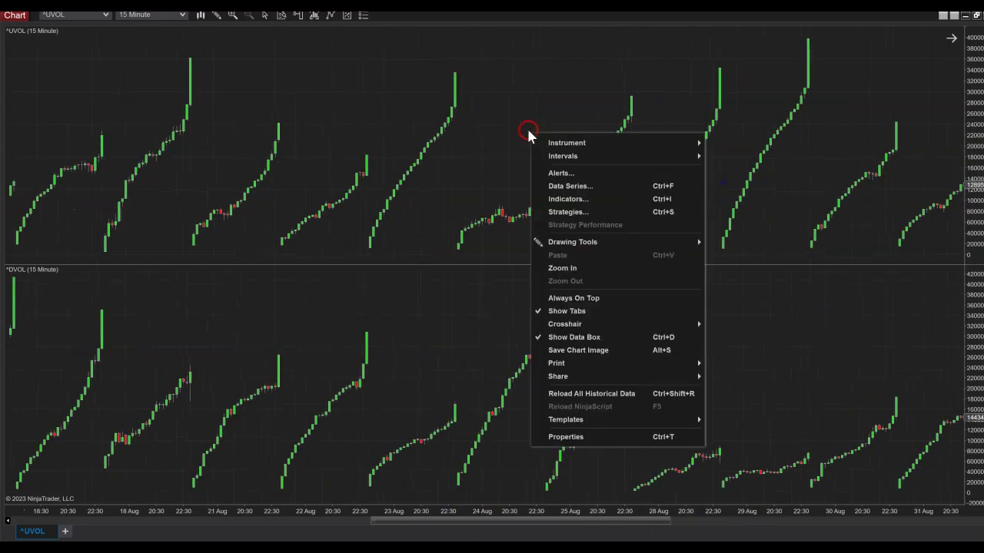
{"action": "left_click", "coordinate": [559, 102]}
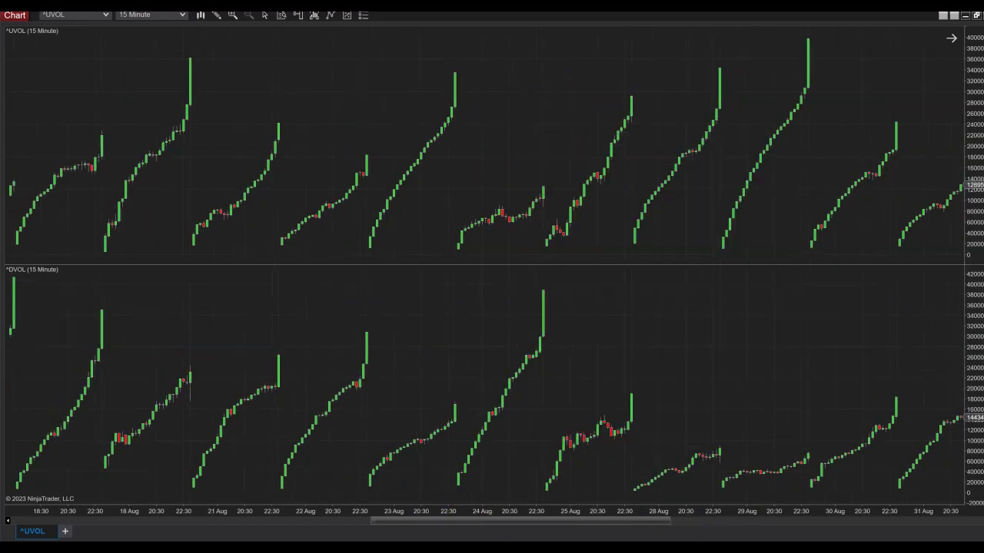
{"action": "left_click", "coordinate": [965, 14]}
{"action": "left_click", "coordinate": [216, 424]}
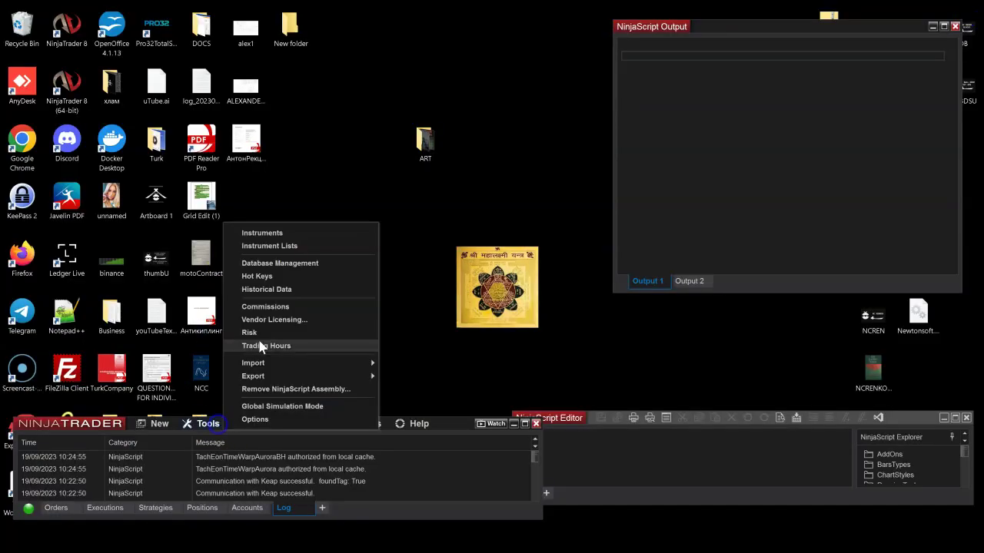
{"action": "left_click", "coordinate": [284, 233]}
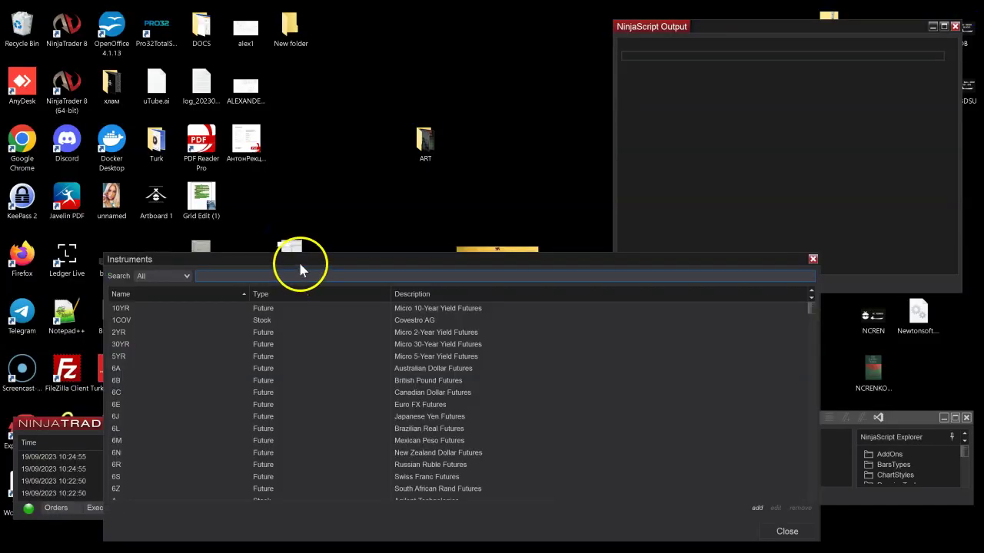
{"action": "left_click_drag", "start_coordinate": [300, 265], "coordinate": [324, 126]}
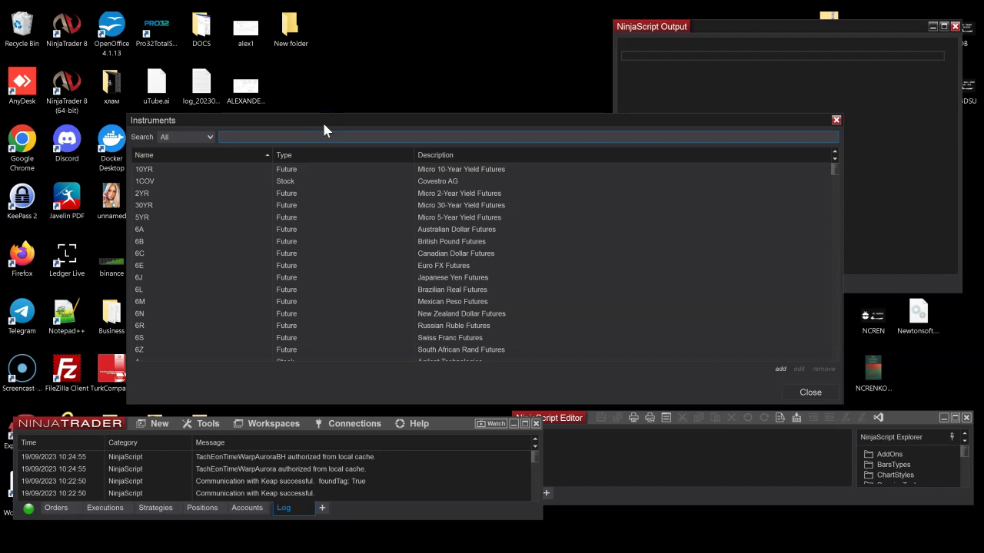
{"action": "type", "text": "uvol"}
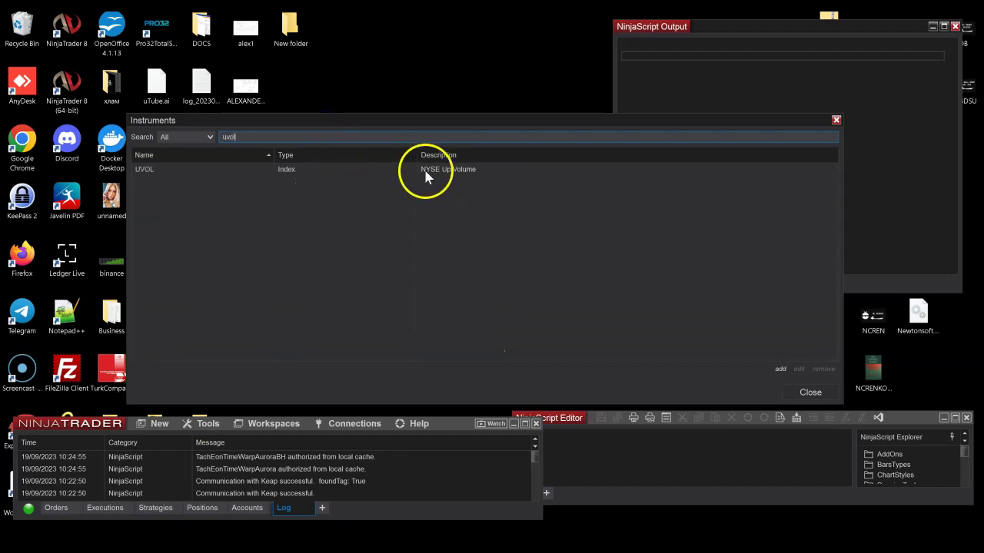
{"action": "left_click", "coordinate": [425, 174]}
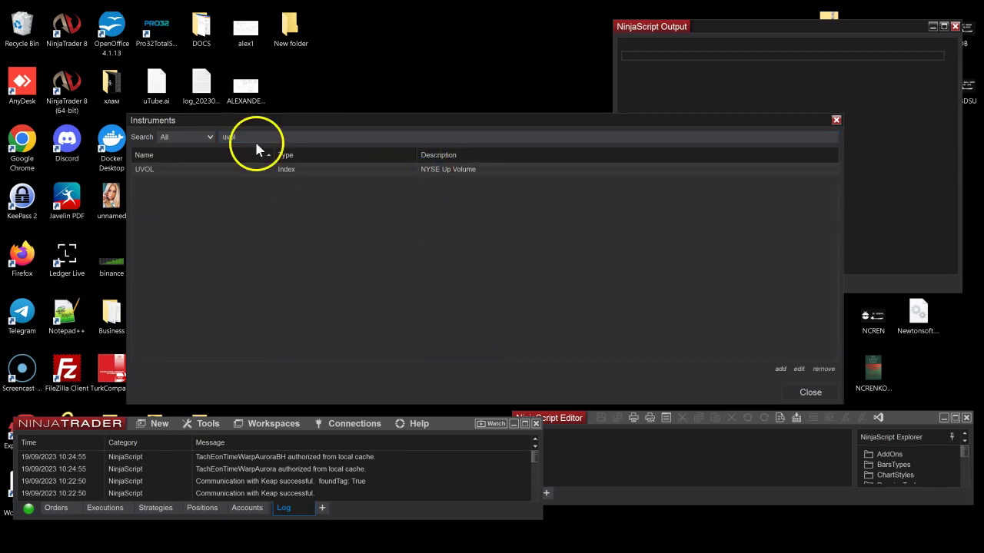
{"action": "left_click_drag", "start_coordinate": [240, 137], "coordinate": [216, 143]}
{"action": "key", "text": "BackSpace"}
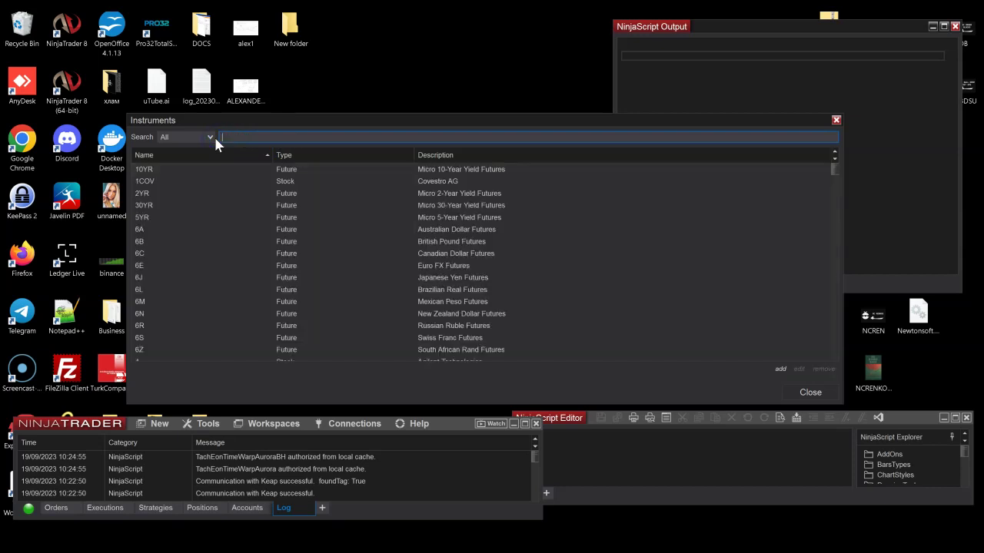
{"action": "left_click", "coordinate": [190, 139]}
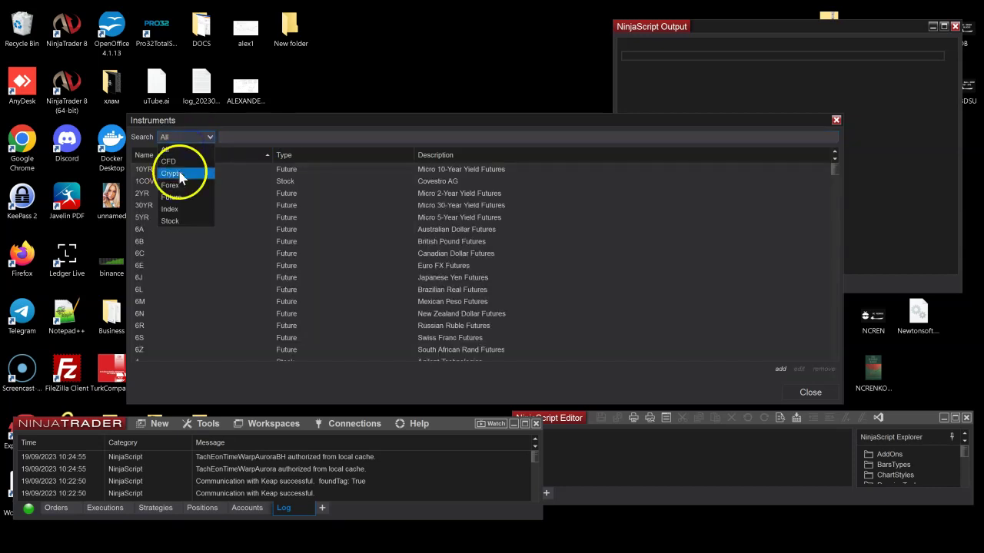
{"action": "left_click", "coordinate": [178, 210]}
{"action": "left_click_drag", "start_coordinate": [490, 125], "coordinate": [482, 82]}
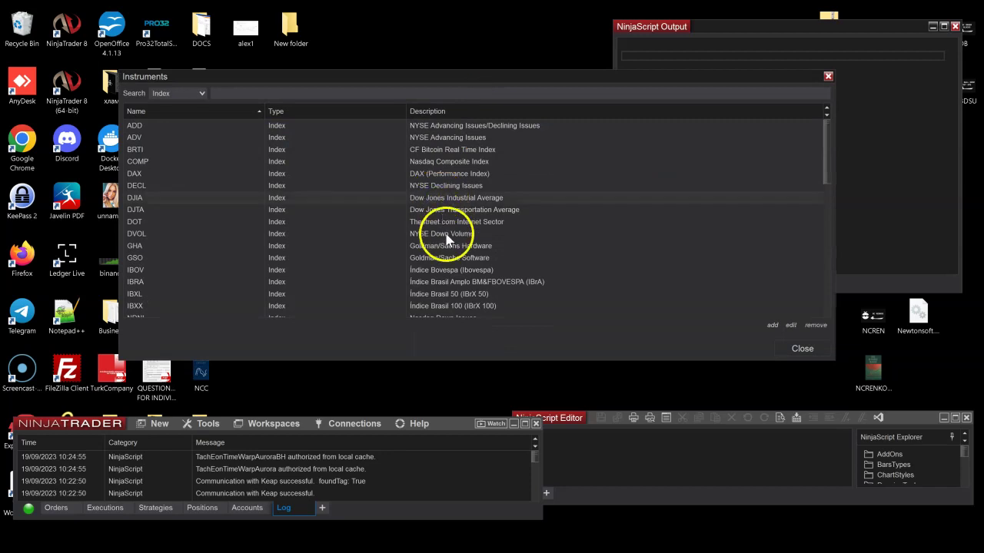
{"action": "left_click_drag", "start_coordinate": [826, 149], "coordinate": [830, 209]}
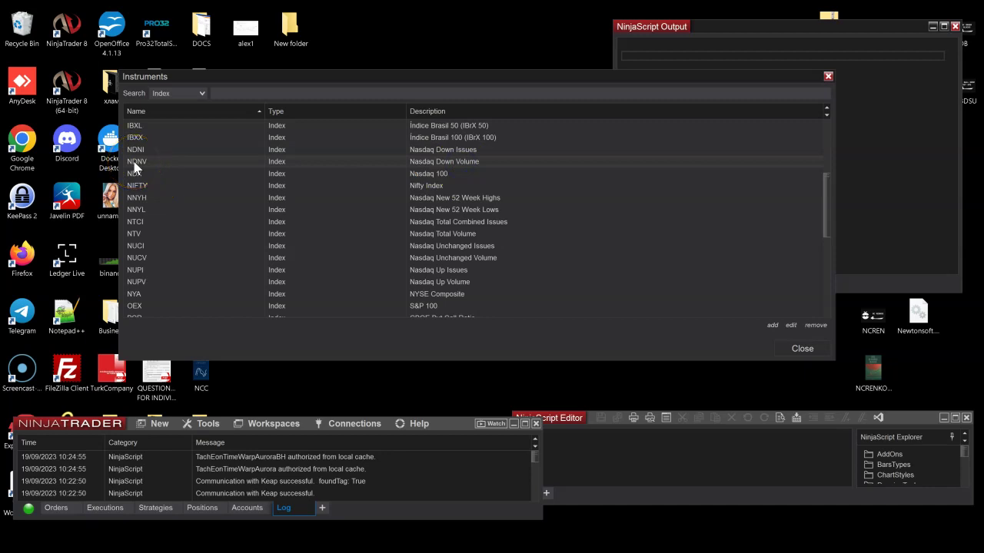
{"action": "scroll", "coordinate": [432, 269], "scroll_direction": "down", "scroll_amount": 10}
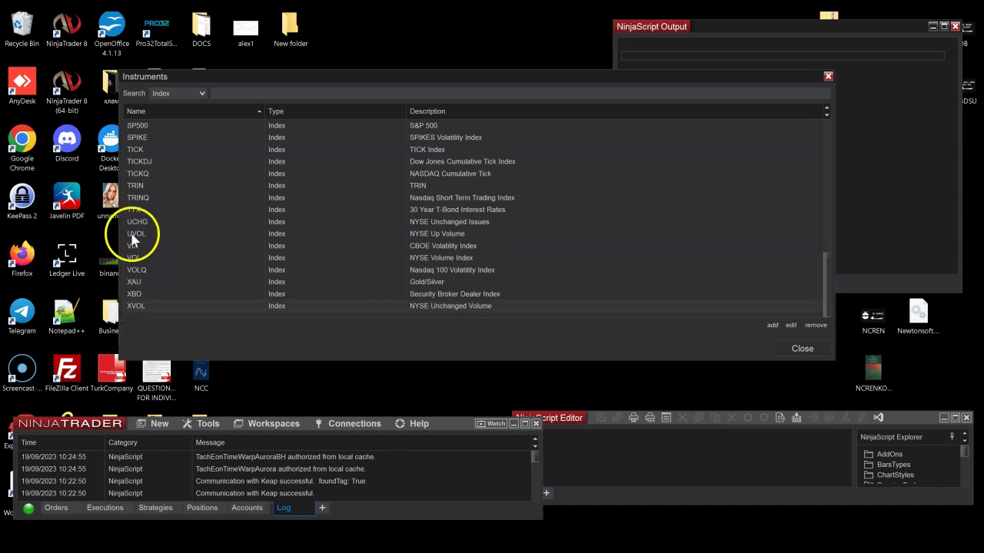
{"action": "scroll", "coordinate": [422, 241], "scroll_direction": "up", "scroll_amount": 4}
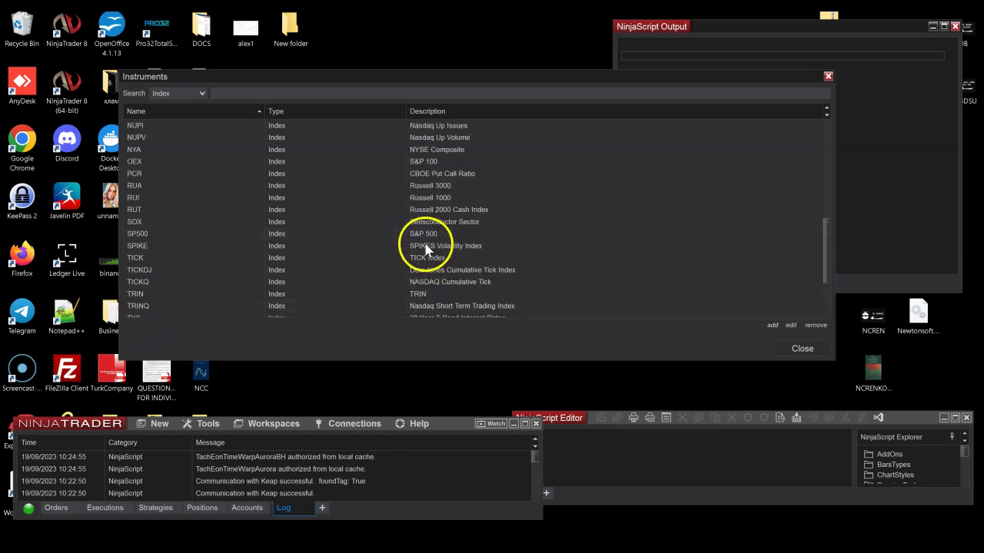
{"action": "scroll", "coordinate": [384, 184], "scroll_direction": "up", "scroll_amount": 1}
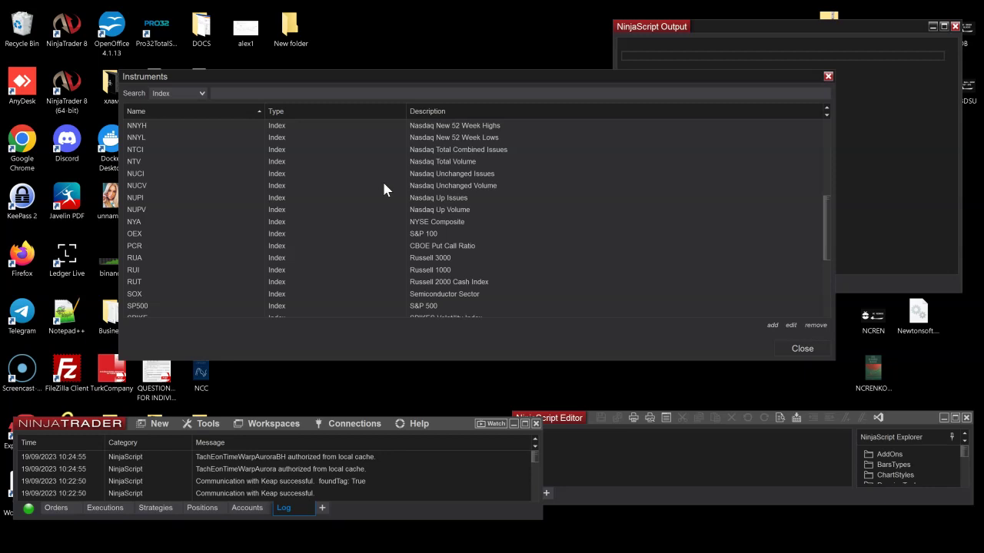
{"action": "left_click", "coordinate": [827, 77]}
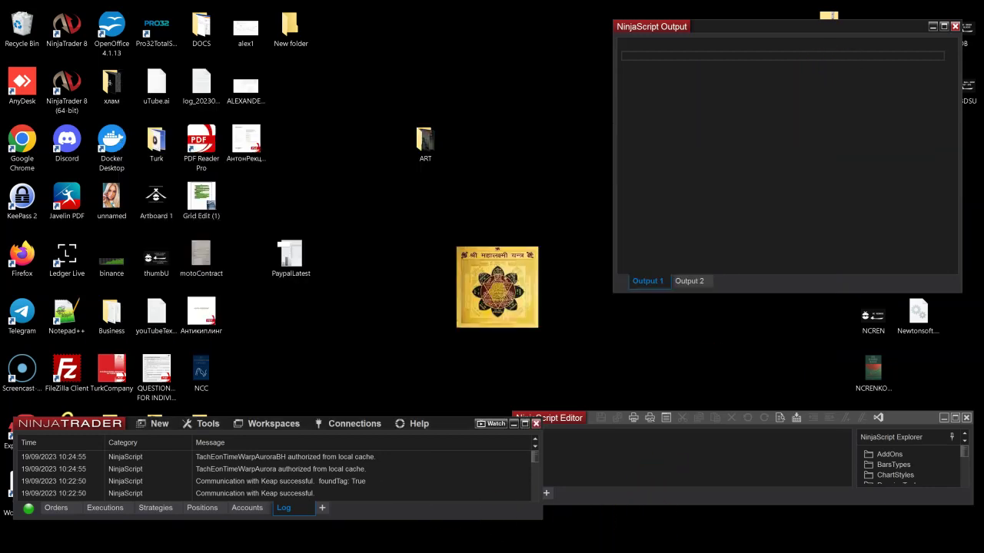
Step: Restore the ^UVOL chart, pan it to mid-August, and open its Data Series settings
{"action": "mouse_move", "coordinate": [388, 552]}
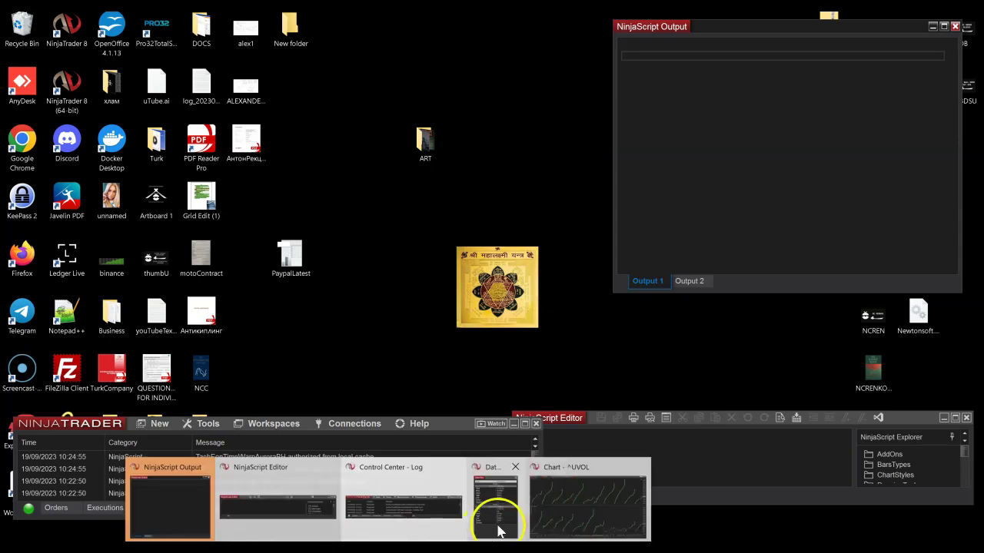
{"action": "left_click", "coordinate": [565, 502]}
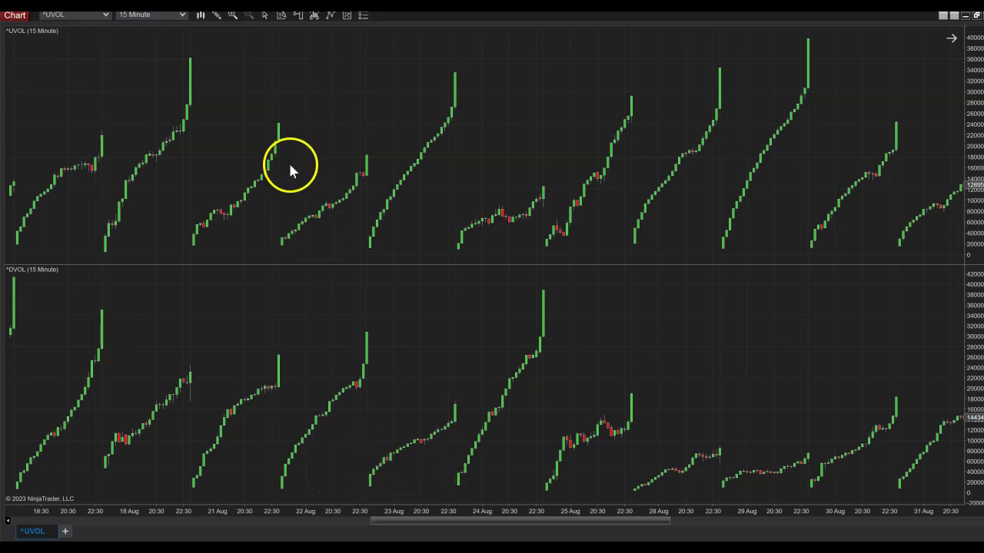
{"action": "left_click_drag", "start_coordinate": [258, 159], "coordinate": [443, 325]}
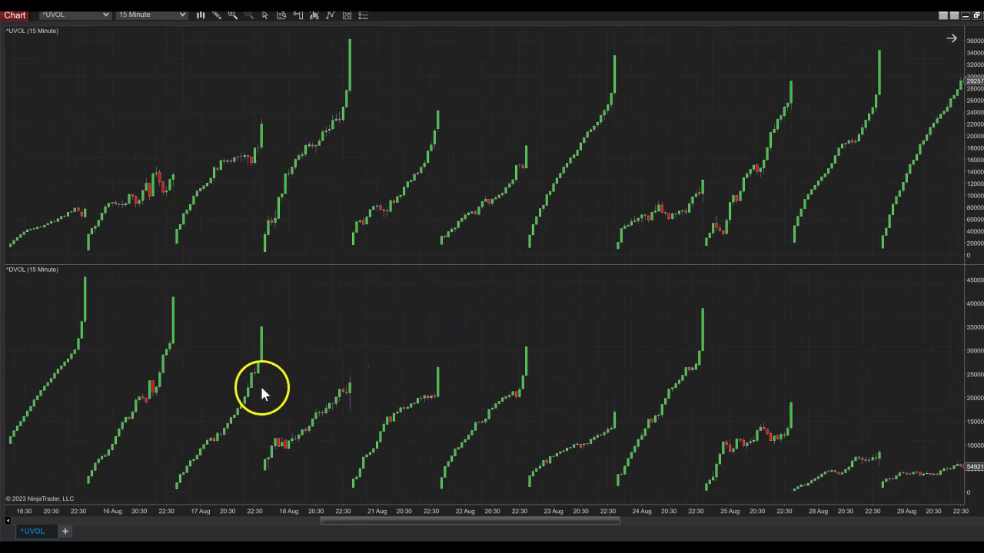
{"action": "left_click_drag", "start_coordinate": [280, 395], "coordinate": [528, 399]}
{"action": "left_click_drag", "start_coordinate": [523, 511], "coordinate": [361, 507]}
{"action": "left_click_drag", "start_coordinate": [249, 379], "coordinate": [626, 287]}
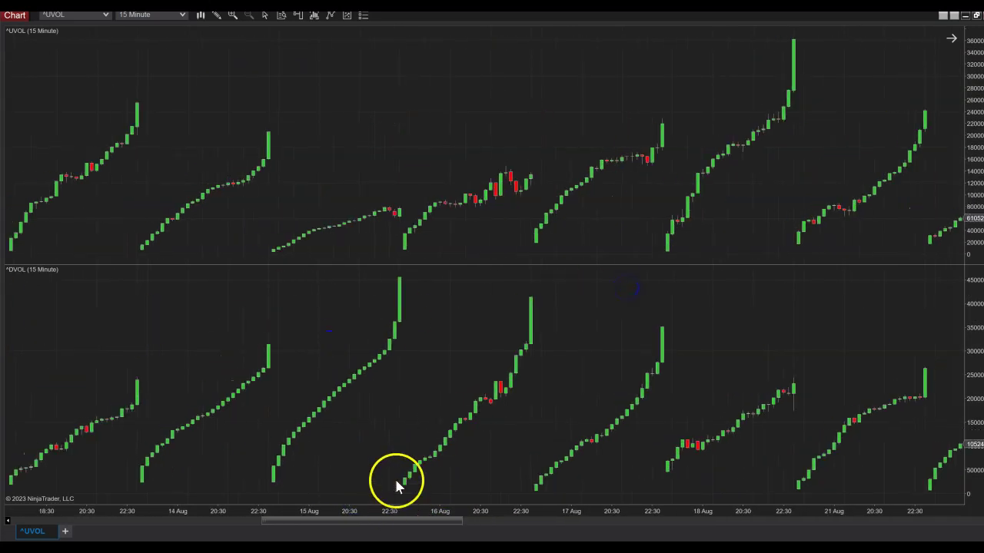
{"action": "right_click", "coordinate": [375, 127]}
{"action": "left_click", "coordinate": [422, 190]}
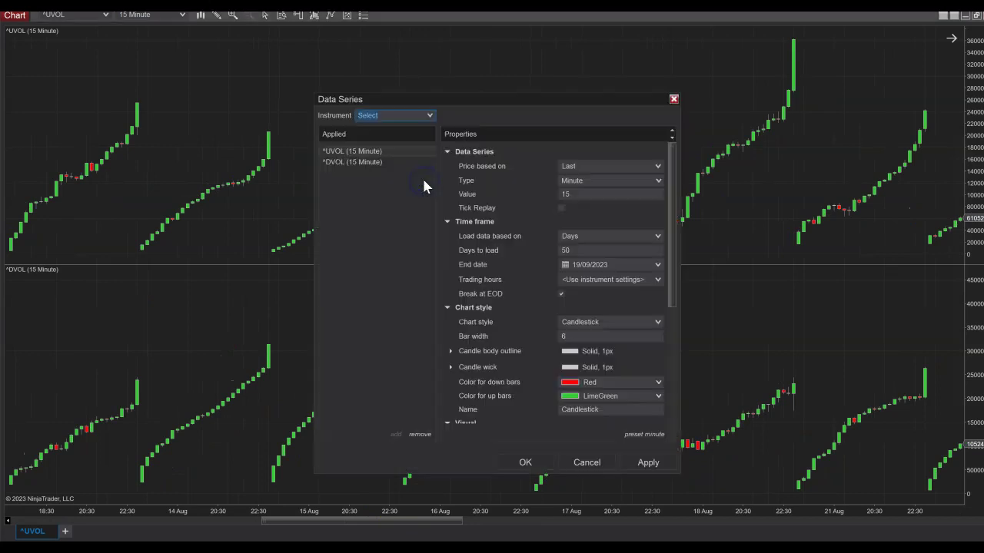
Step: Replace the ^UVOL and ^DVOL series with ES 09-23 as the chart's only data series
{"action": "left_click", "coordinate": [419, 434]}
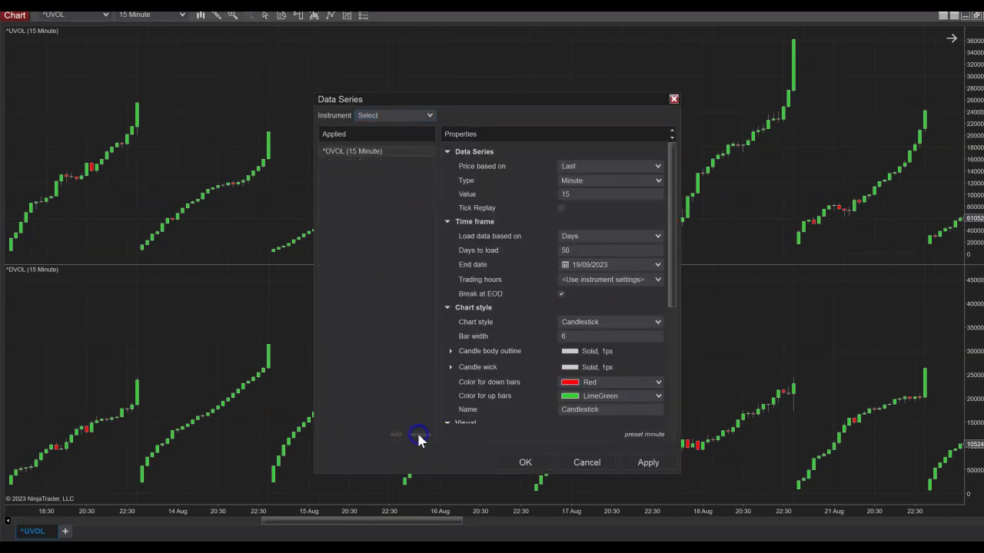
{"action": "left_click", "coordinate": [429, 117]}
{"action": "left_click", "coordinate": [416, 149]}
{"action": "left_click", "coordinate": [419, 434]}
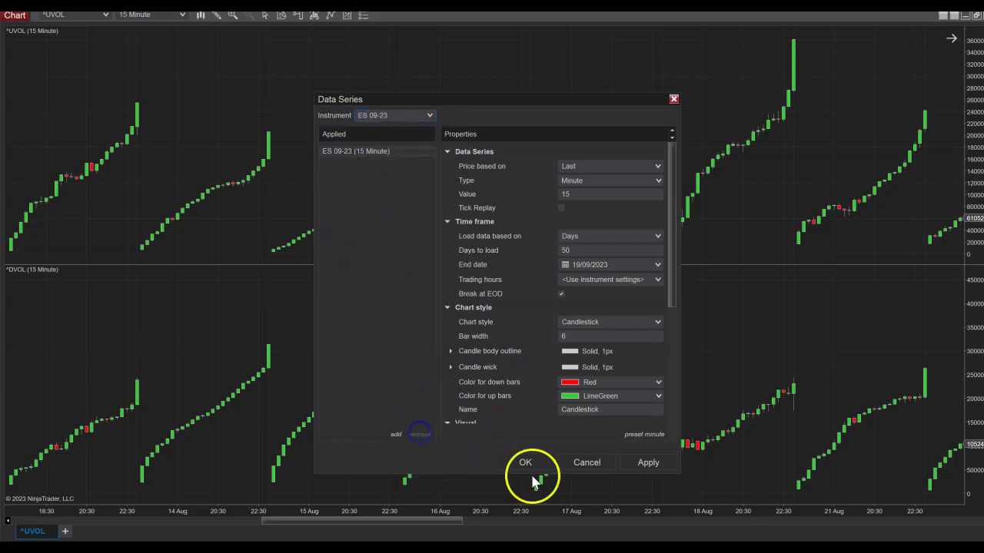
{"action": "left_click", "coordinate": [531, 463]}
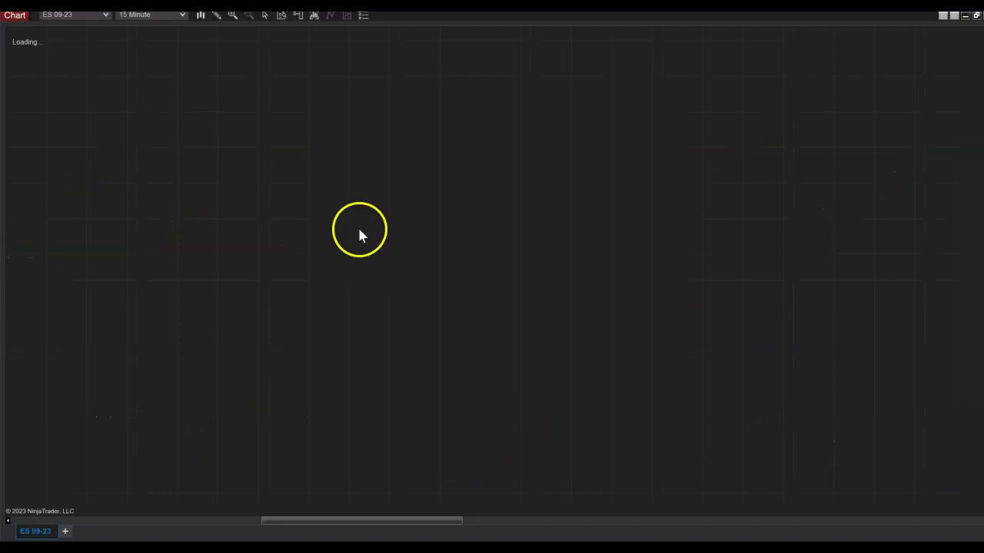
Step: Add NC UVOL DVOL V1.0 from the NinjaCodingIndicators folder to the chart's indicators
{"action": "right_click", "coordinate": [295, 121]}
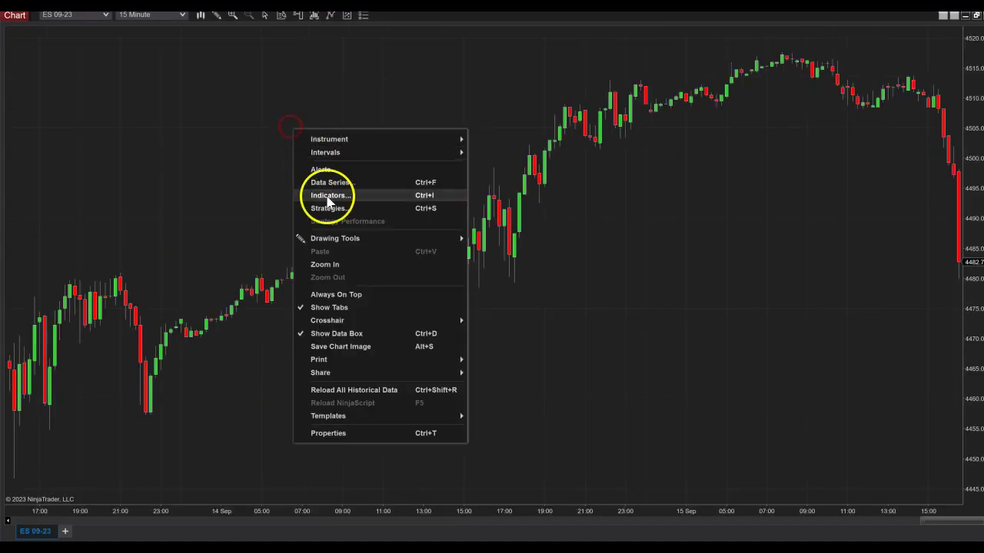
{"action": "left_click", "coordinate": [331, 201]}
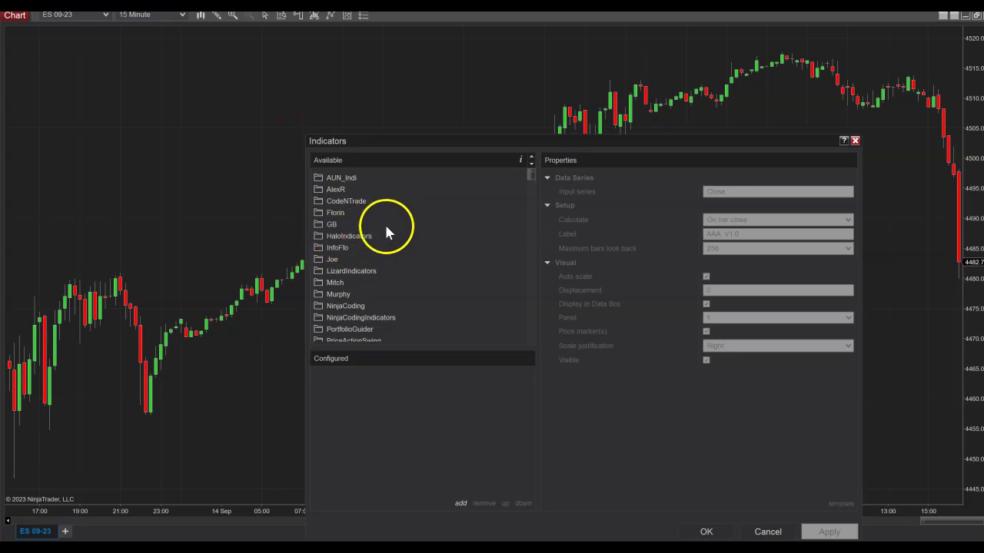
{"action": "left_click_drag", "start_coordinate": [531, 179], "coordinate": [530, 193]}
{"action": "scroll", "coordinate": [399, 204], "scroll_direction": "up", "scroll_amount": 2}
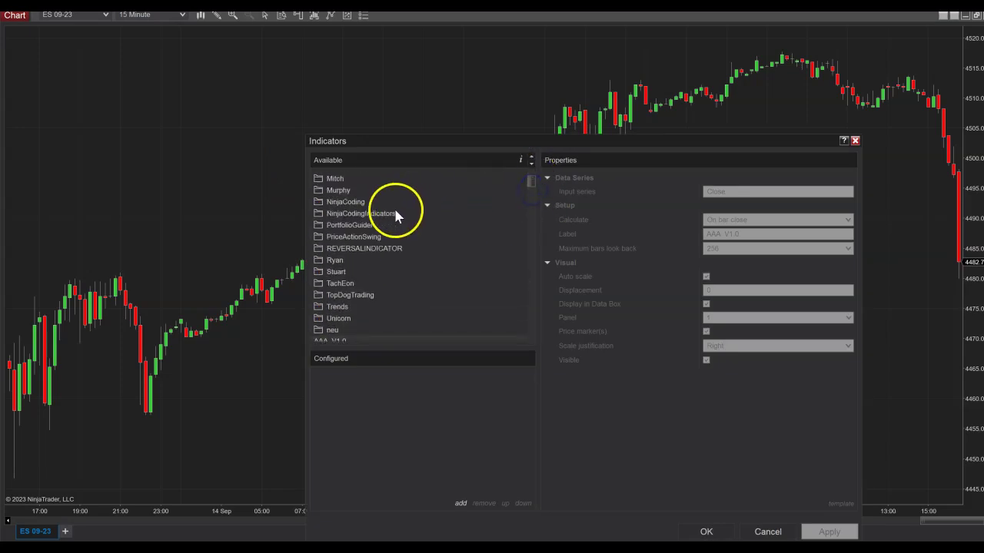
{"action": "double_click", "coordinate": [382, 213]}
{"action": "scroll", "coordinate": [423, 331], "scroll_direction": "down", "scroll_amount": 2}
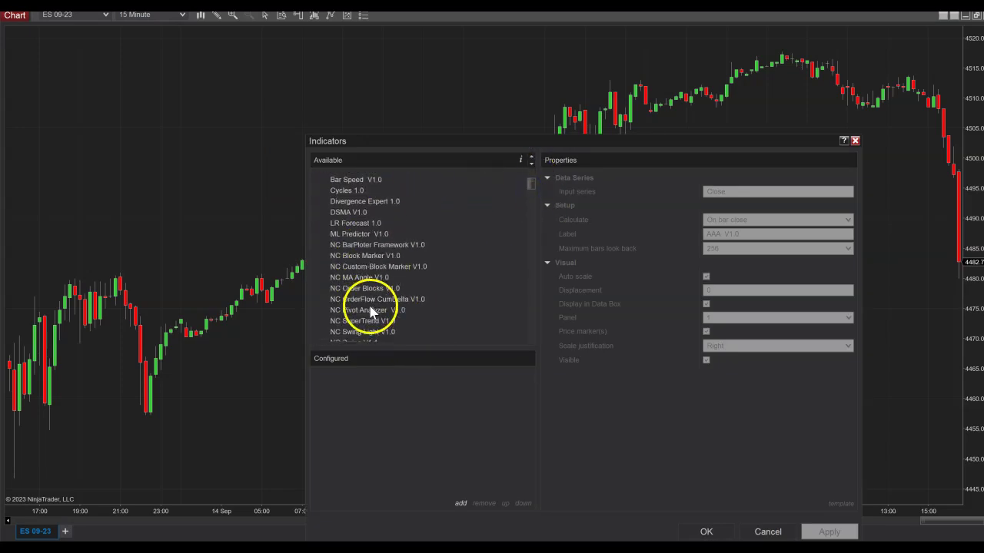
{"action": "scroll", "coordinate": [370, 288], "scroll_direction": "down", "scroll_amount": 2}
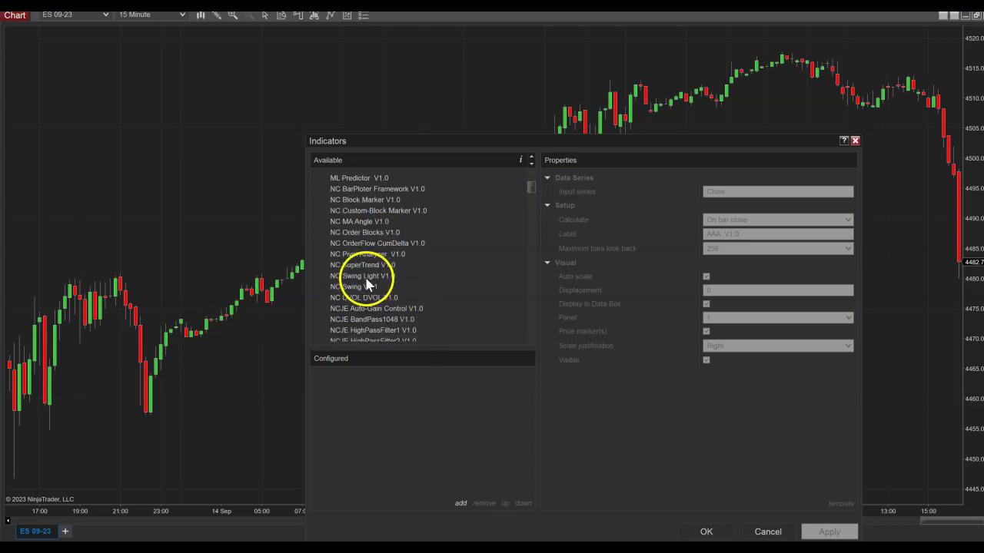
{"action": "left_click", "coordinate": [347, 298]}
{"action": "left_click", "coordinate": [348, 298]}
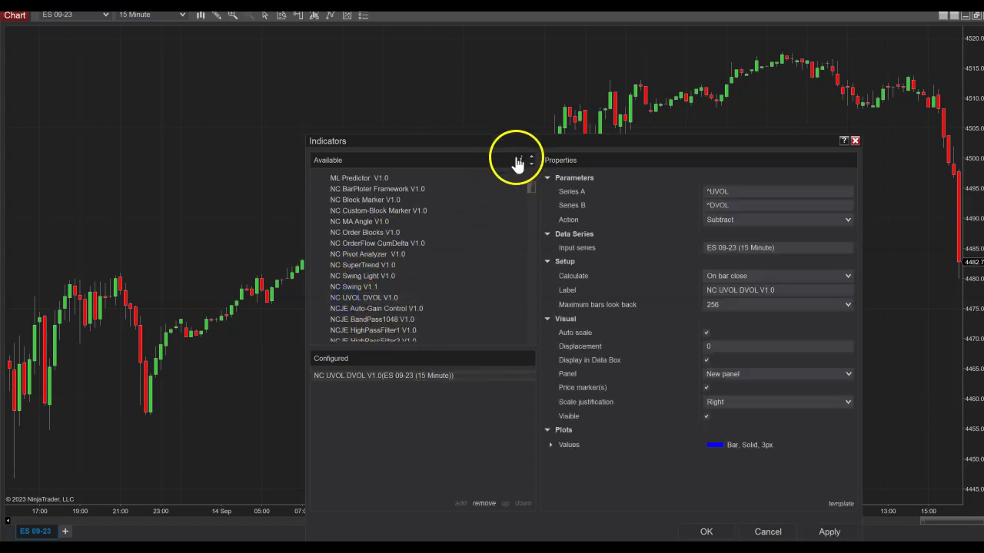
Step: Set Series A to ^UVOL, Series B to ^DVOL, Action to Subtract, and apply
{"action": "left_click_drag", "start_coordinate": [518, 148], "coordinate": [423, 57]}
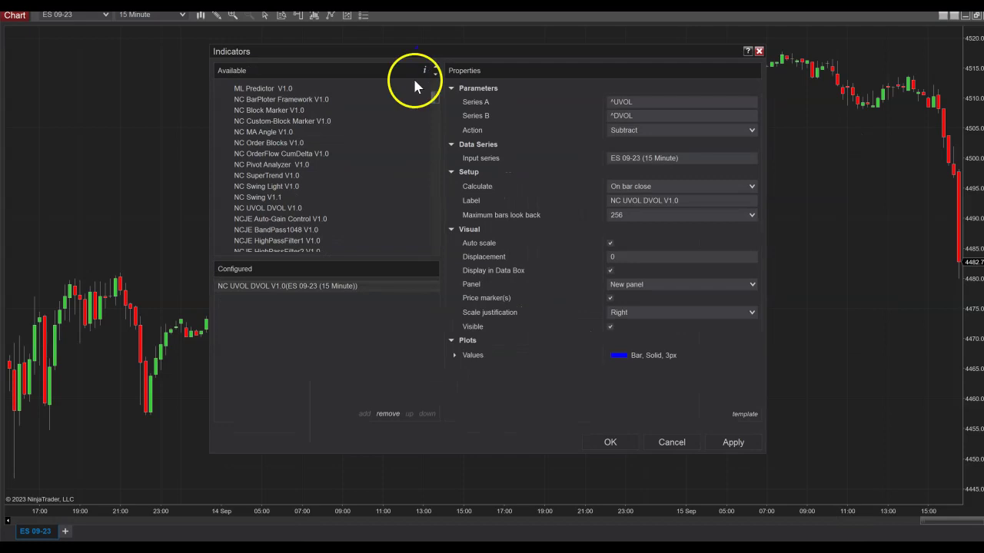
{"action": "left_click", "coordinate": [632, 103]}
{"action": "left_click_drag", "start_coordinate": [646, 102], "coordinate": [611, 102]}
{"action": "left_click", "coordinate": [620, 117]}
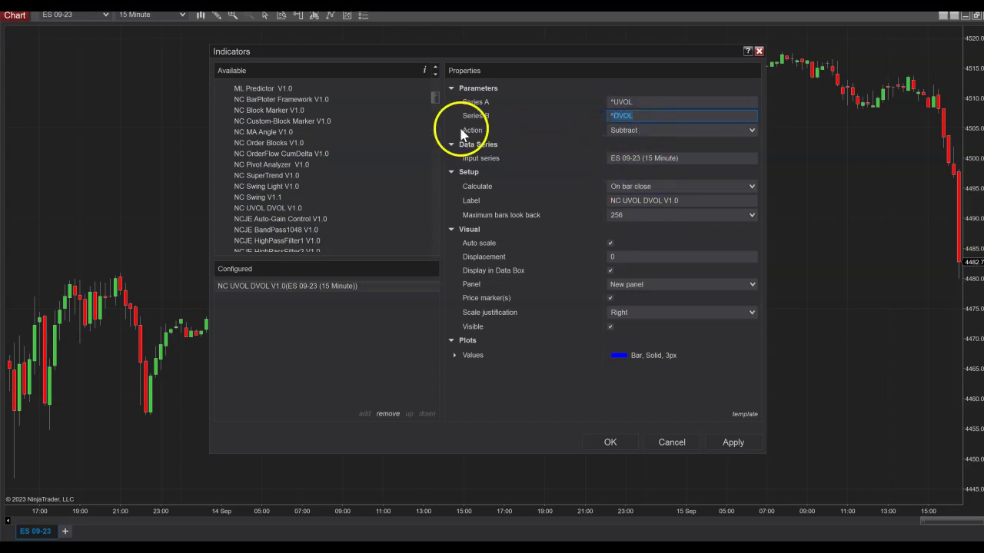
{"action": "left_click", "coordinate": [624, 130]}
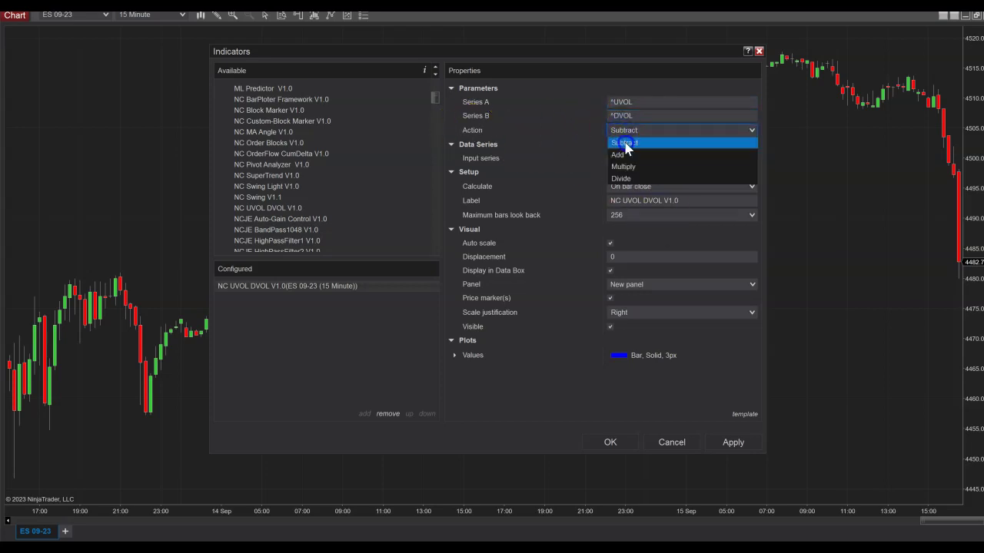
{"action": "left_click", "coordinate": [624, 143]}
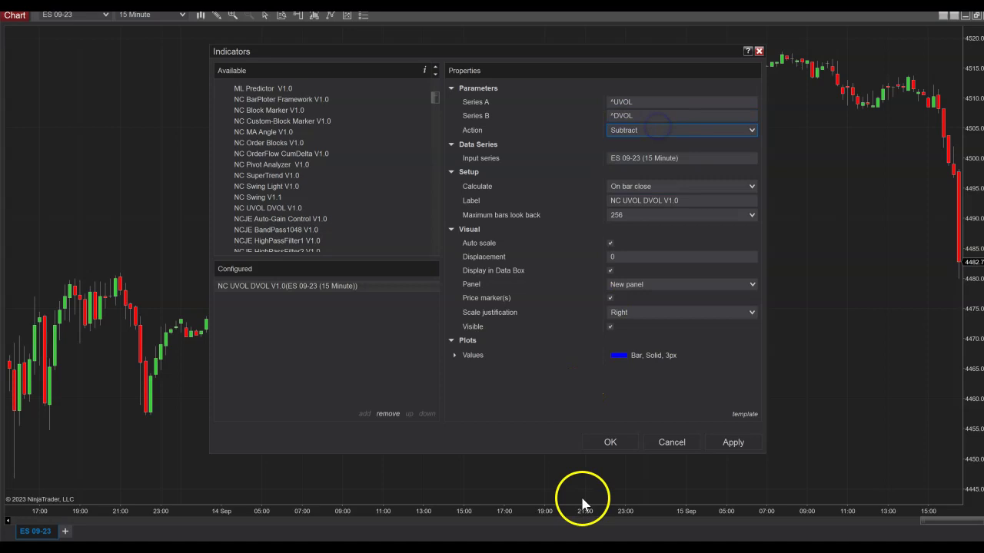
{"action": "left_click", "coordinate": [608, 443]}
Step: Compress the time scale and pan back to show the 7–13 Sep histogram readings
{"action": "left_click_drag", "start_coordinate": [454, 515], "coordinate": [492, 367]}
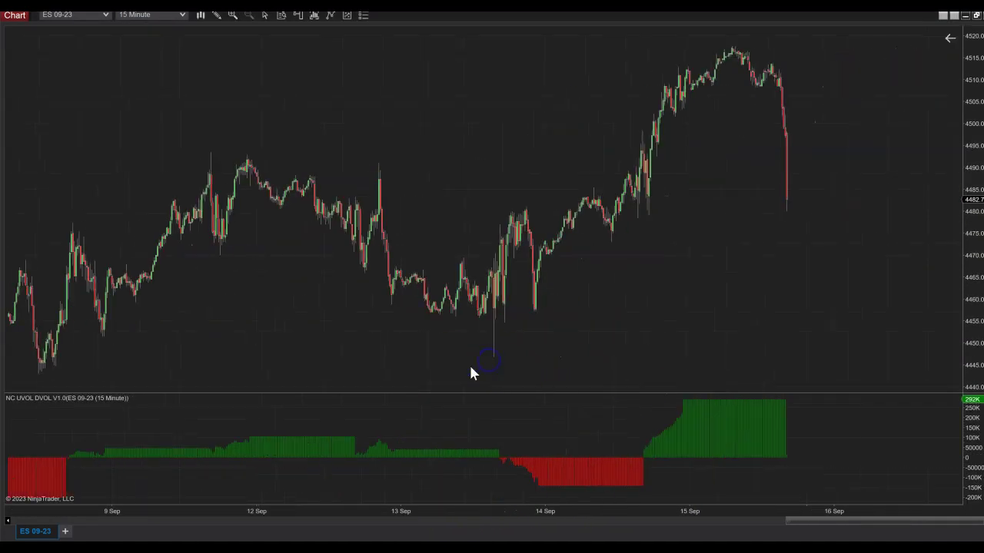
{"action": "scroll", "coordinate": [333, 373], "scroll_direction": "up", "scroll_amount": 5}
{"action": "left_click_drag", "start_coordinate": [696, 524], "coordinate": [711, 519]}
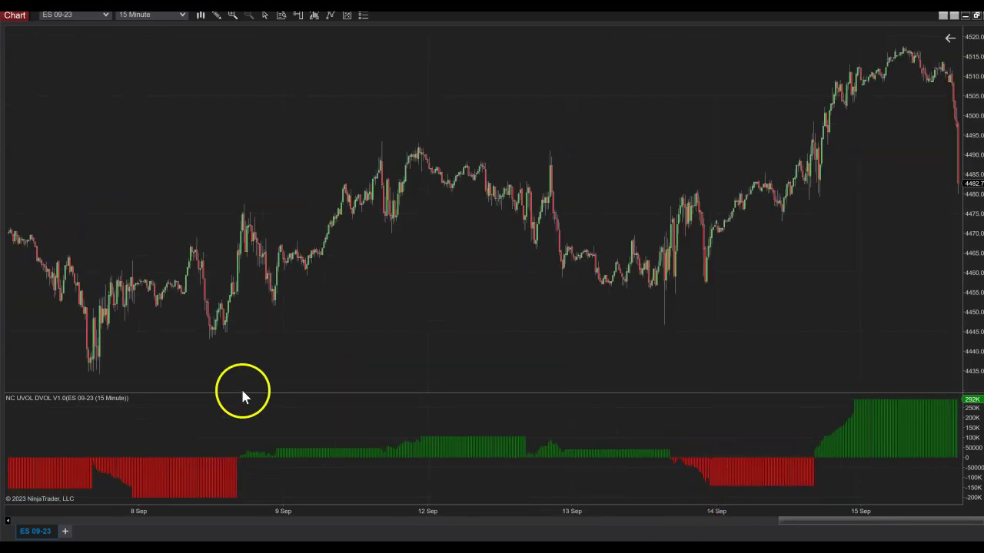
{"action": "left_click_drag", "start_coordinate": [323, 333], "coordinate": [415, 455]}
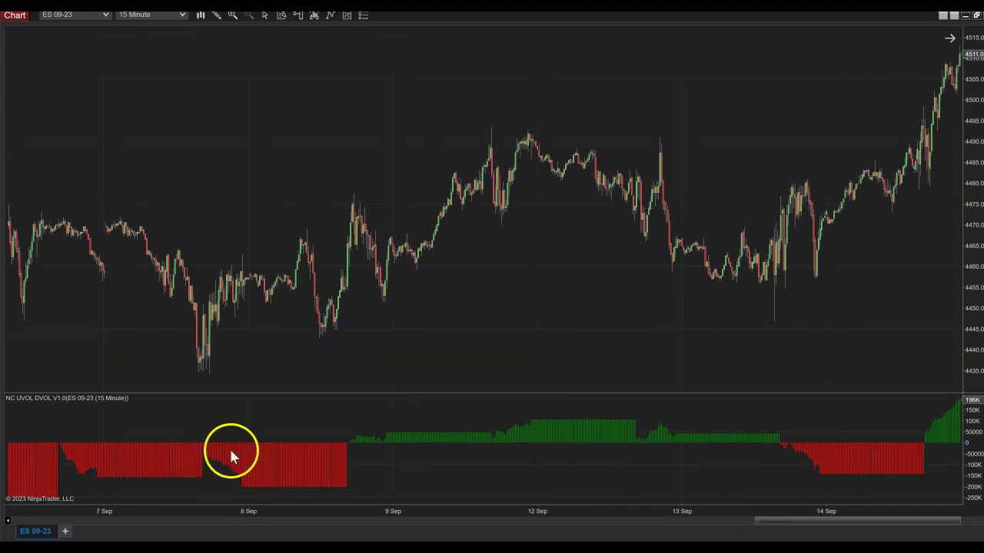
{"action": "left_click", "coordinate": [289, 180]}
{"action": "left_click", "coordinate": [315, 333]}
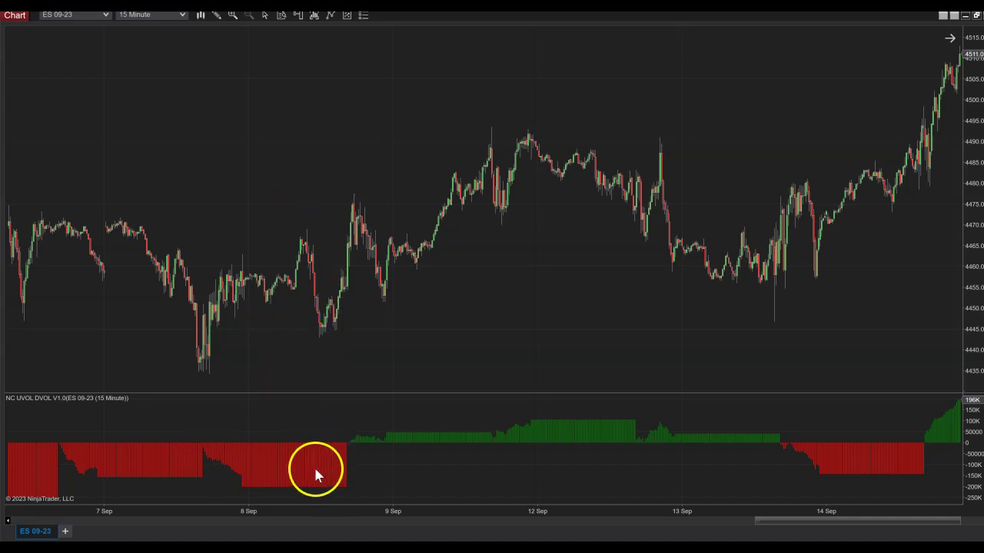
Step: Set the ES 09-23 data series trading hours to a US Equities template and apply
{"action": "right_click", "coordinate": [420, 63]}
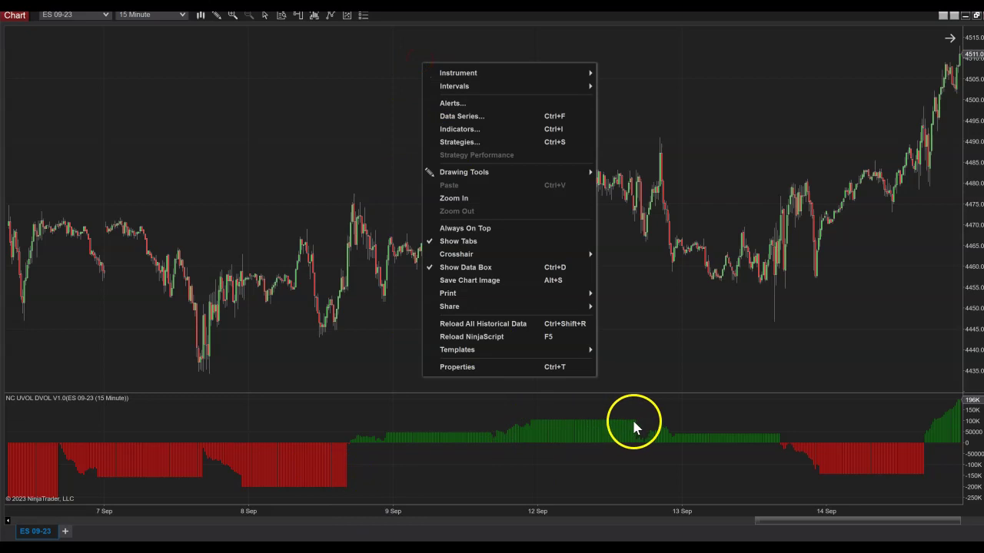
{"action": "left_click", "coordinate": [469, 118]}
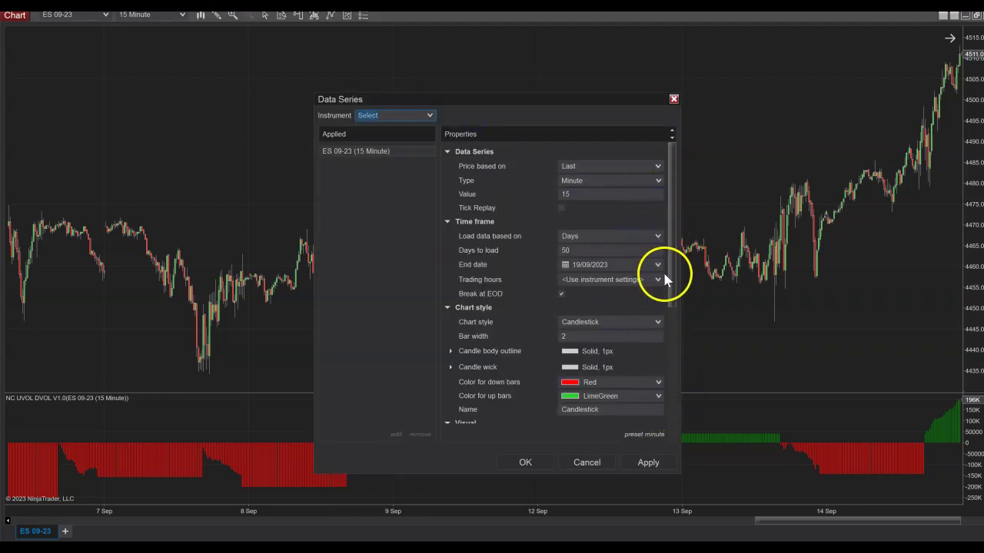
{"action": "left_click", "coordinate": [658, 279]}
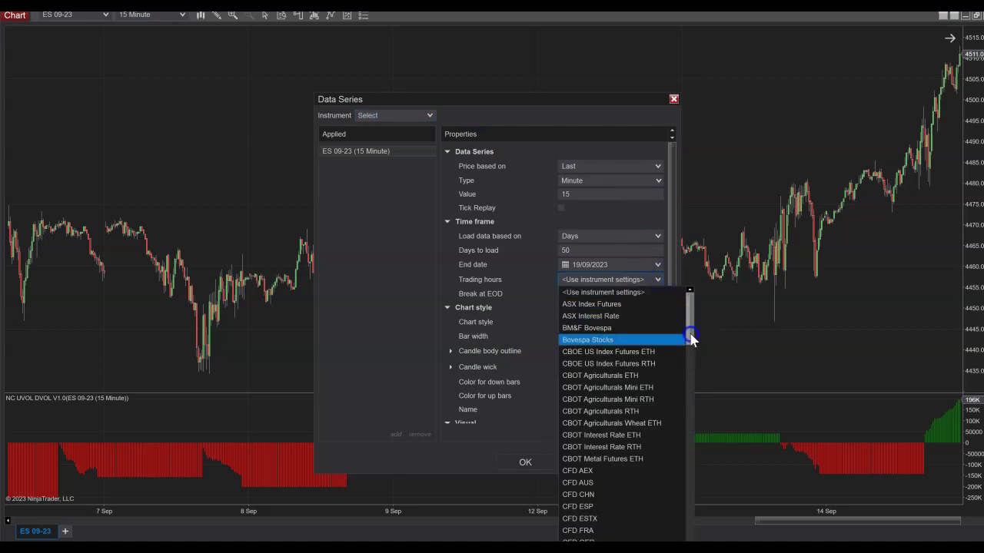
{"action": "left_click_drag", "start_coordinate": [687, 336], "coordinate": [707, 539]}
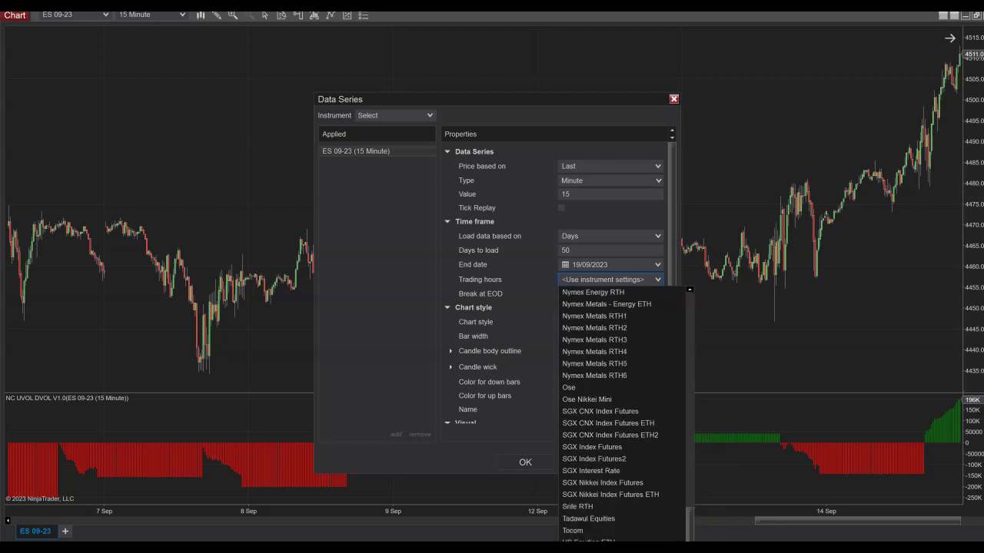
{"action": "left_click", "coordinate": [584, 540]}
{"action": "left_click", "coordinate": [527, 463]}
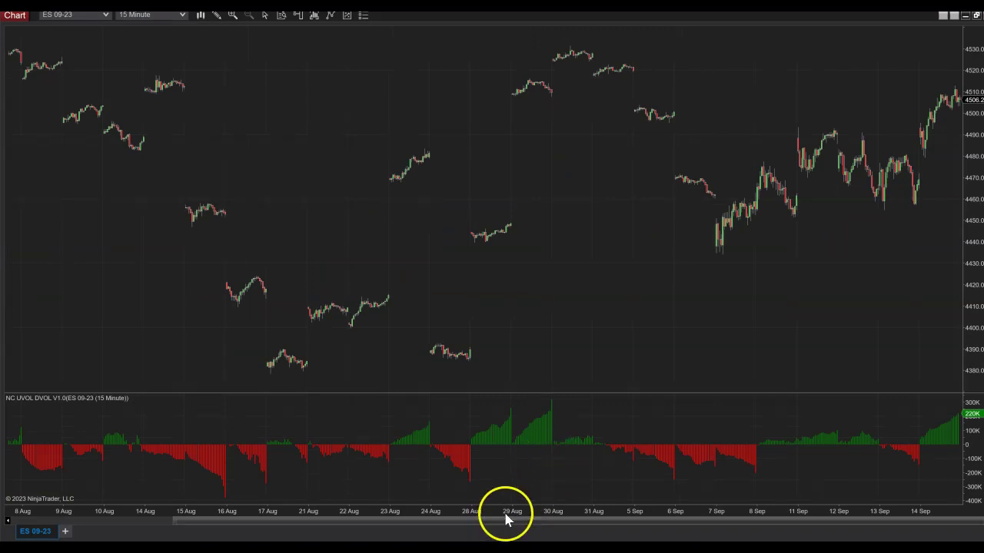
Step: Widen the bars and pan back to 10–29 Aug to review candles and histogram
{"action": "left_click_drag", "start_coordinate": [507, 519], "coordinate": [146, 464]}
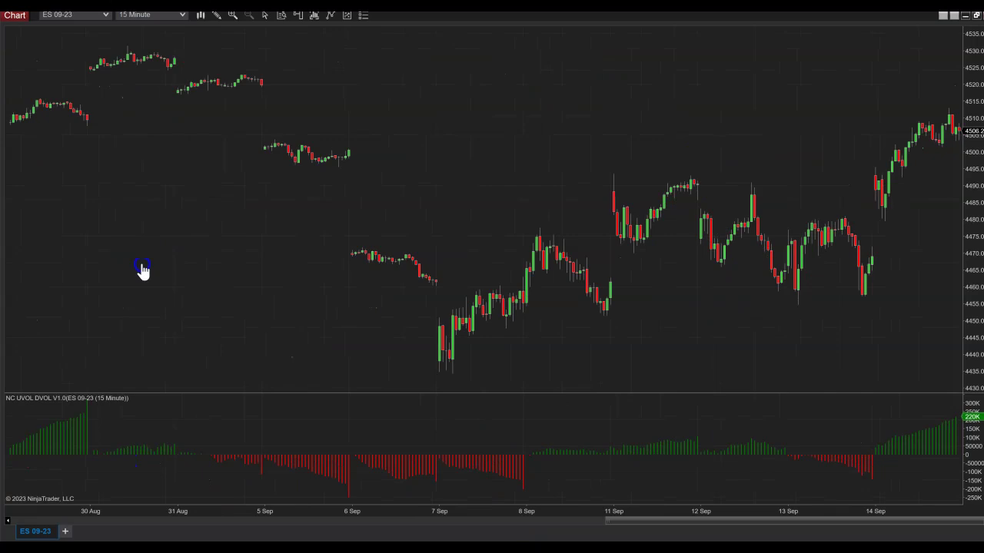
{"action": "left_click_drag", "start_coordinate": [143, 272], "coordinate": [654, 227]}
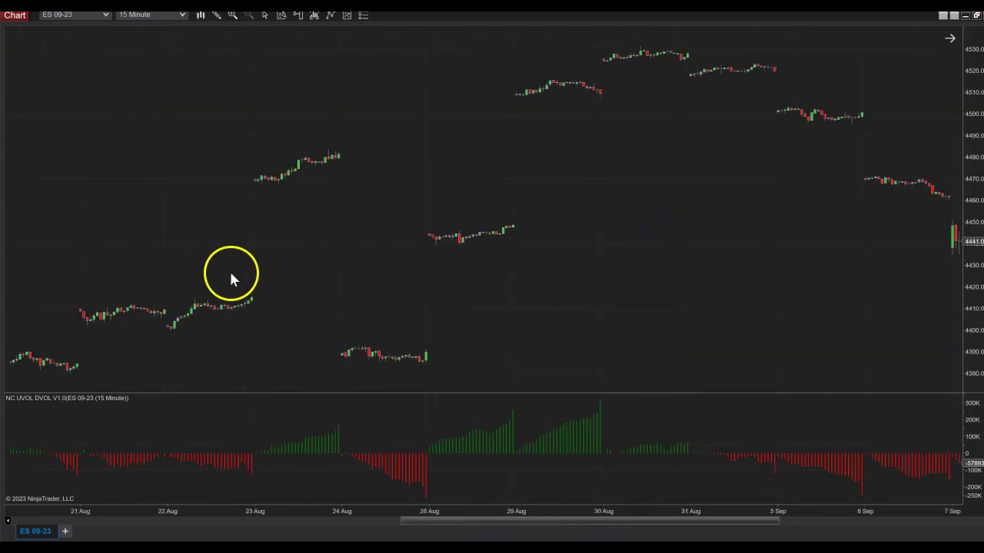
{"action": "left_click_drag", "start_coordinate": [231, 274], "coordinate": [598, 234]}
Step: Change the NC UVOL DVOL indicator's Action from Subtract to Divide
{"action": "right_click", "coordinate": [392, 145]}
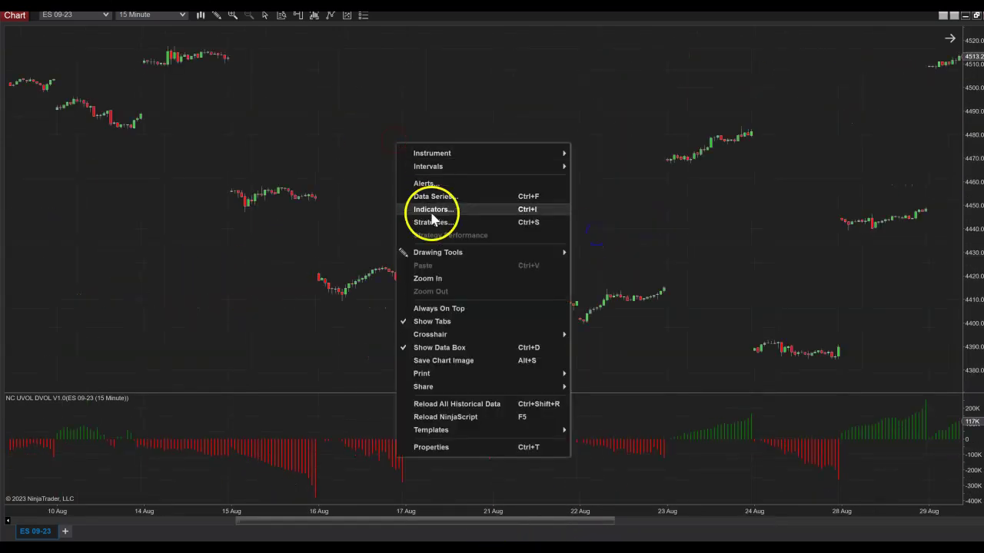
{"action": "left_click", "coordinate": [439, 215]}
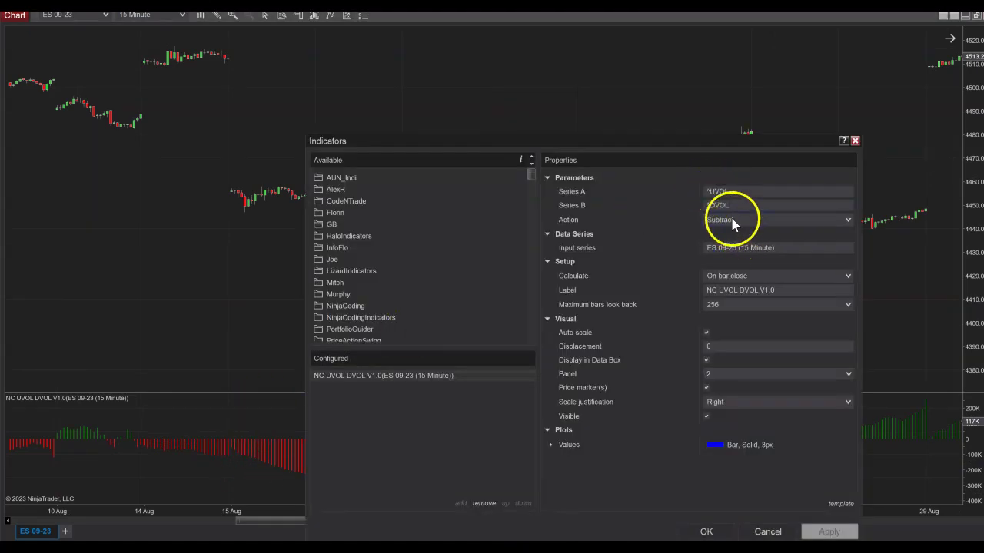
{"action": "left_click", "coordinate": [732, 221]}
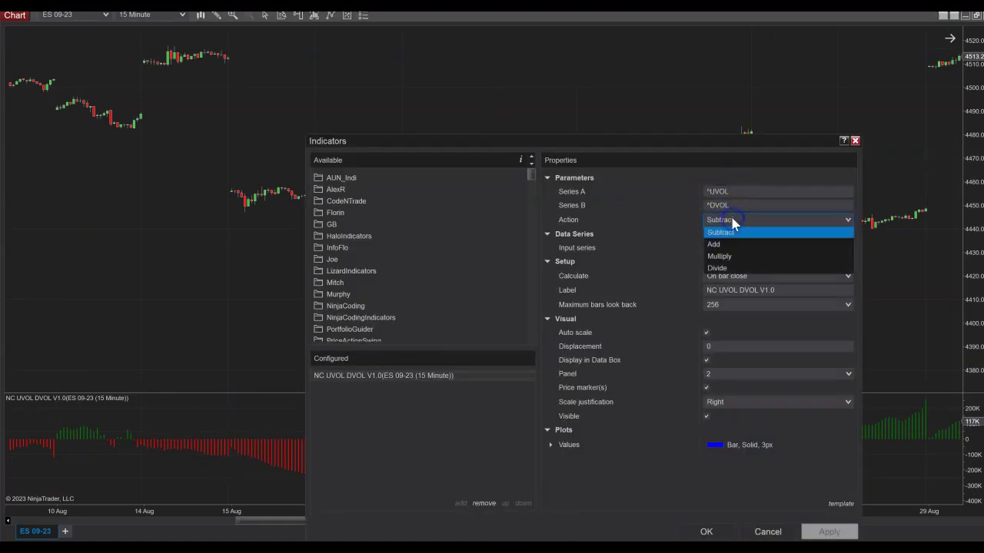
{"action": "left_click", "coordinate": [730, 268]}
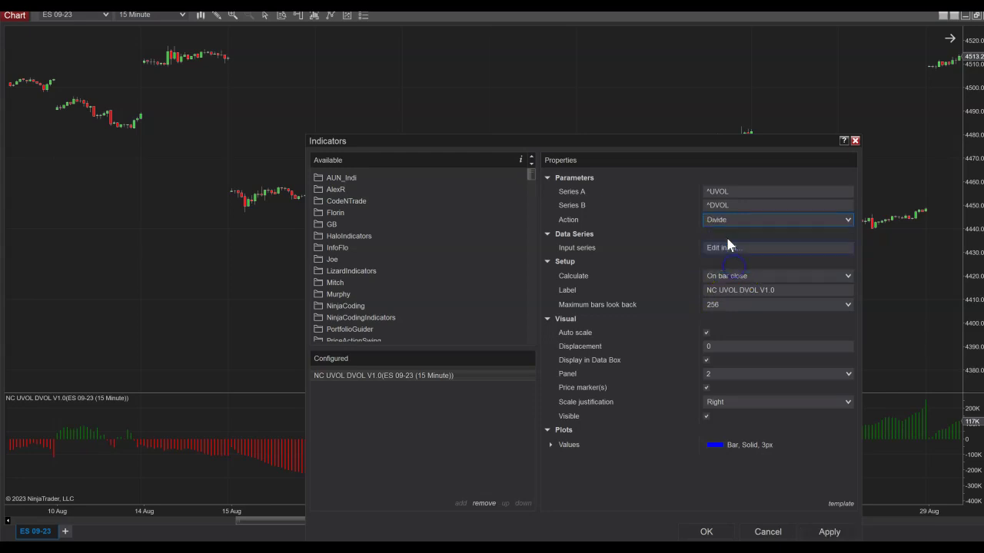
Step: Apply the Divide setting and pan back to 1–22 Aug to review the ratio histogram
{"action": "left_click", "coordinate": [705, 532]}
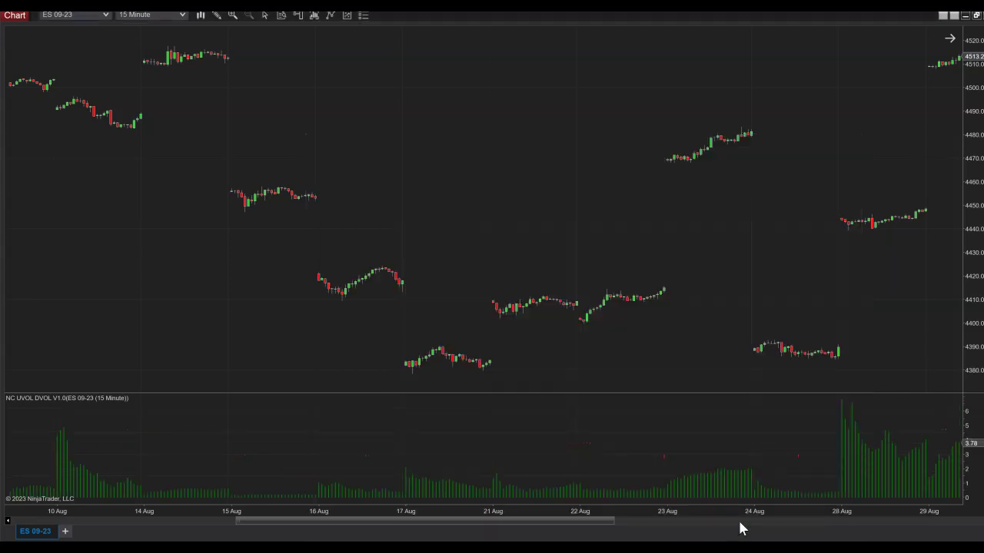
{"action": "left_click_drag", "start_coordinate": [740, 272], "coordinate": [315, 240]}
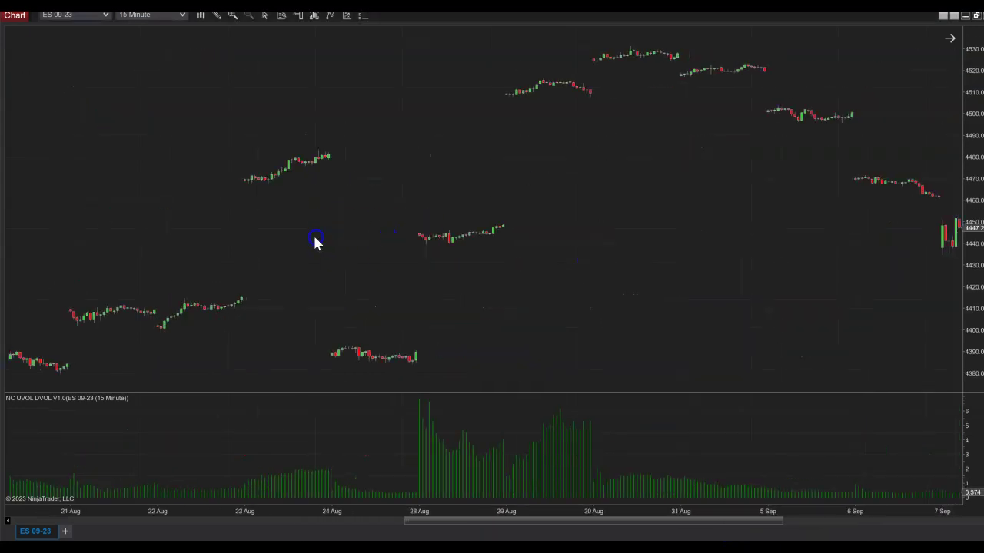
{"action": "left_click_drag", "start_coordinate": [259, 252], "coordinate": [597, 212]}
{"action": "left_click_drag", "start_coordinate": [197, 330], "coordinate": [298, 275]}
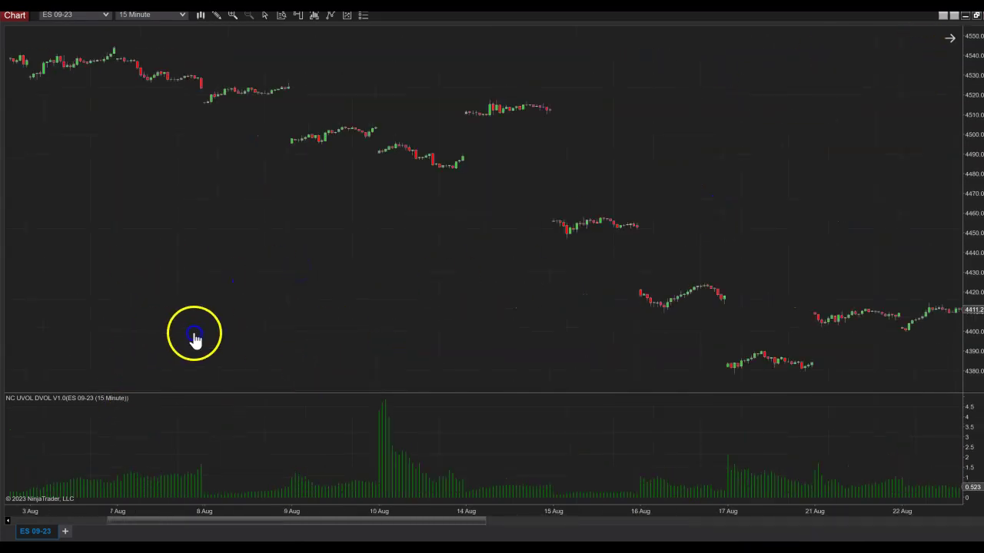
{"action": "left_click_drag", "start_coordinate": [193, 333], "coordinate": [198, 287]}
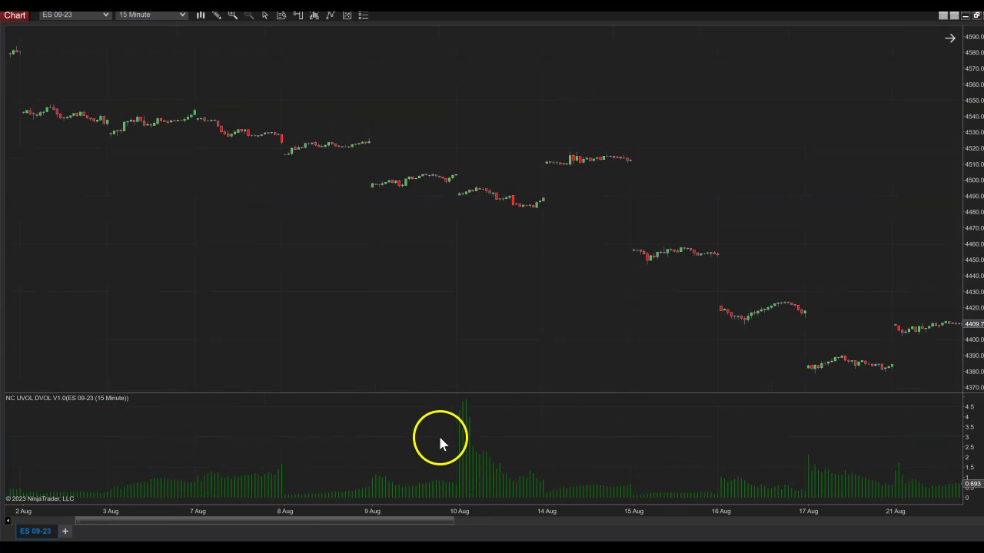